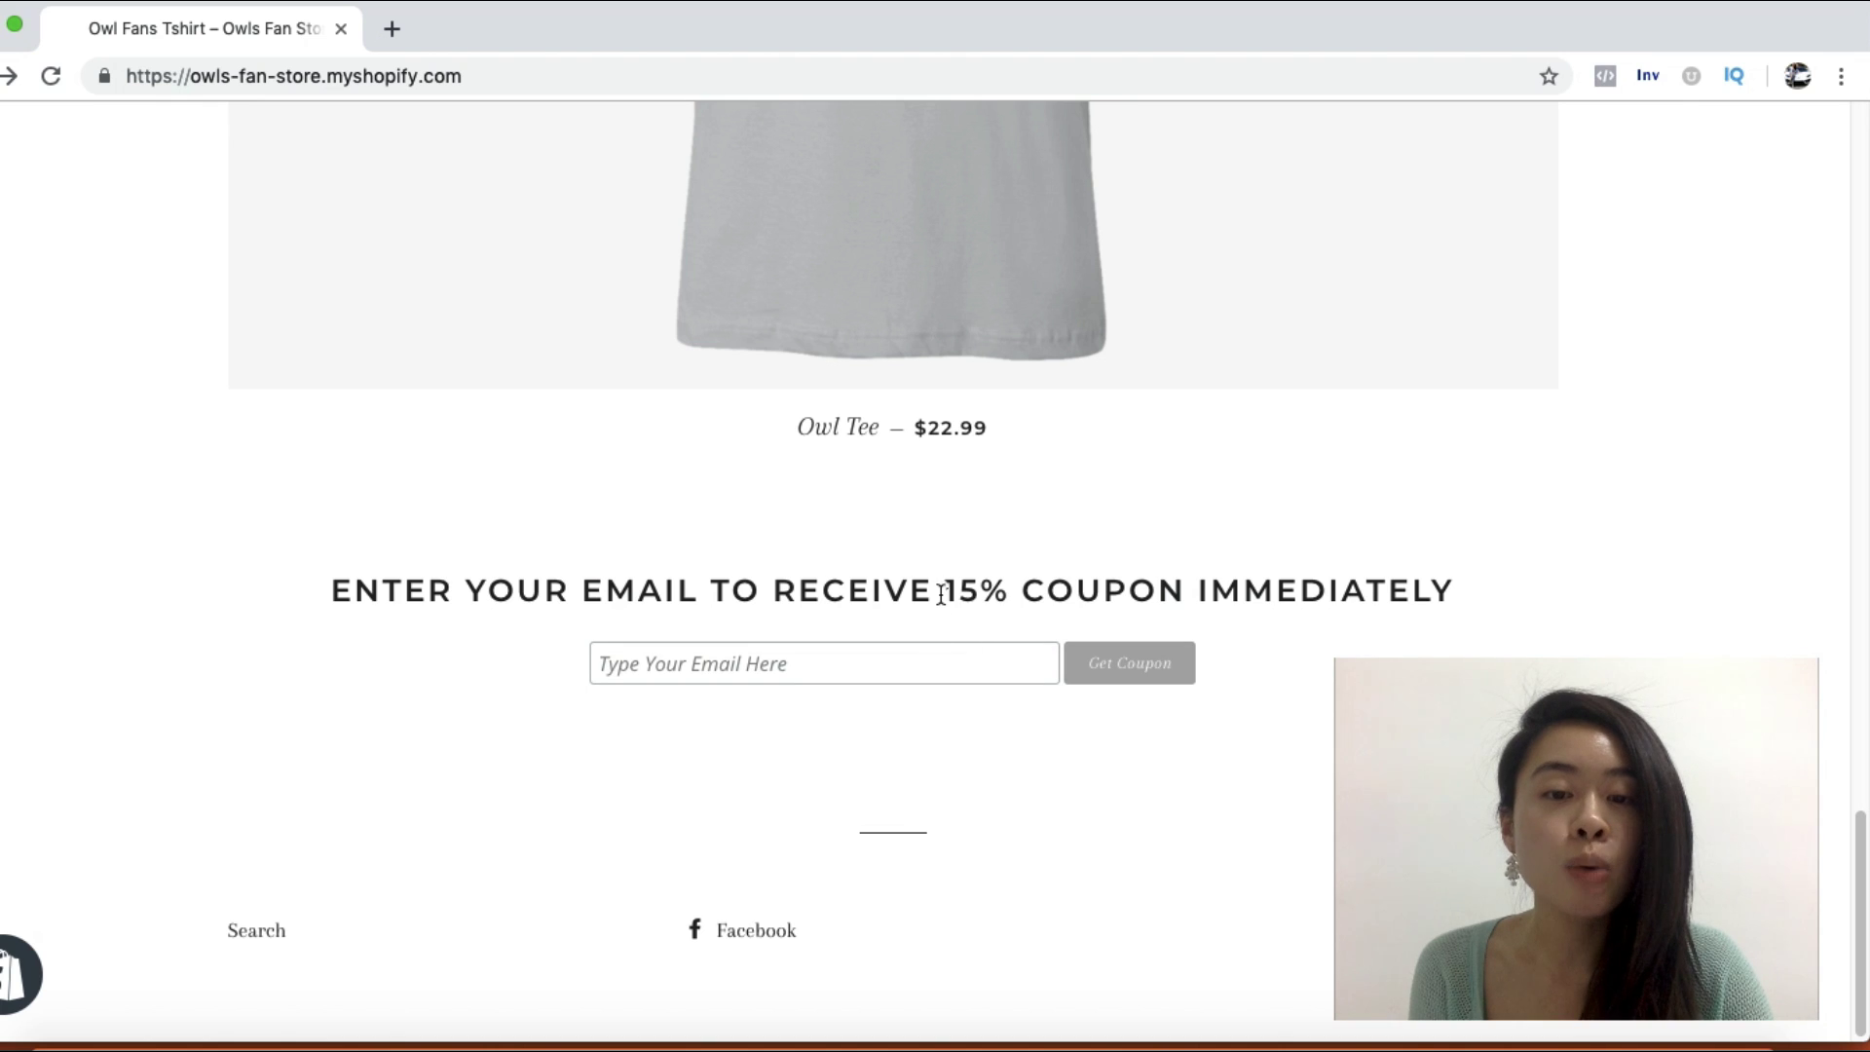
pyautogui.moveTo(973, 586); pyautogui.dragTo(1344, 590)
pyautogui.click(1346, 591)
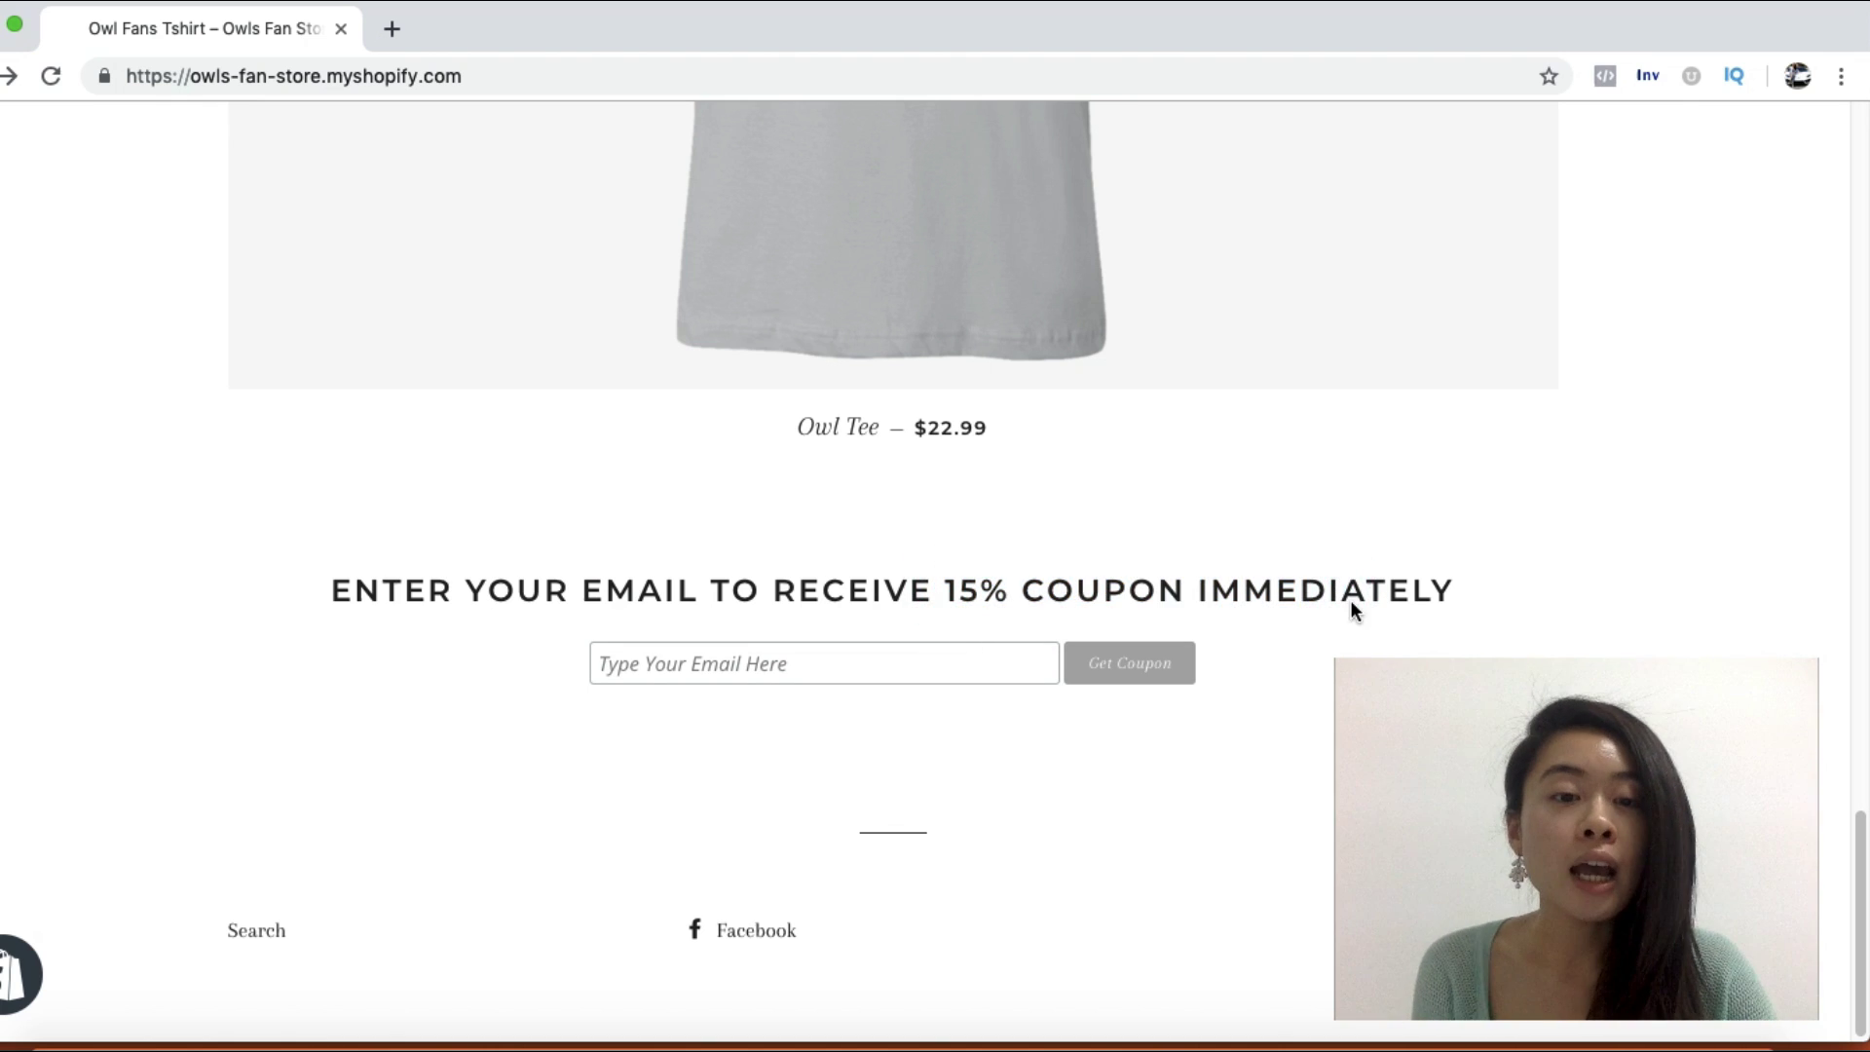
pyautogui.moveTo(1218, 589); pyautogui.dragTo(1441, 591)
pyautogui.click(1436, 592)
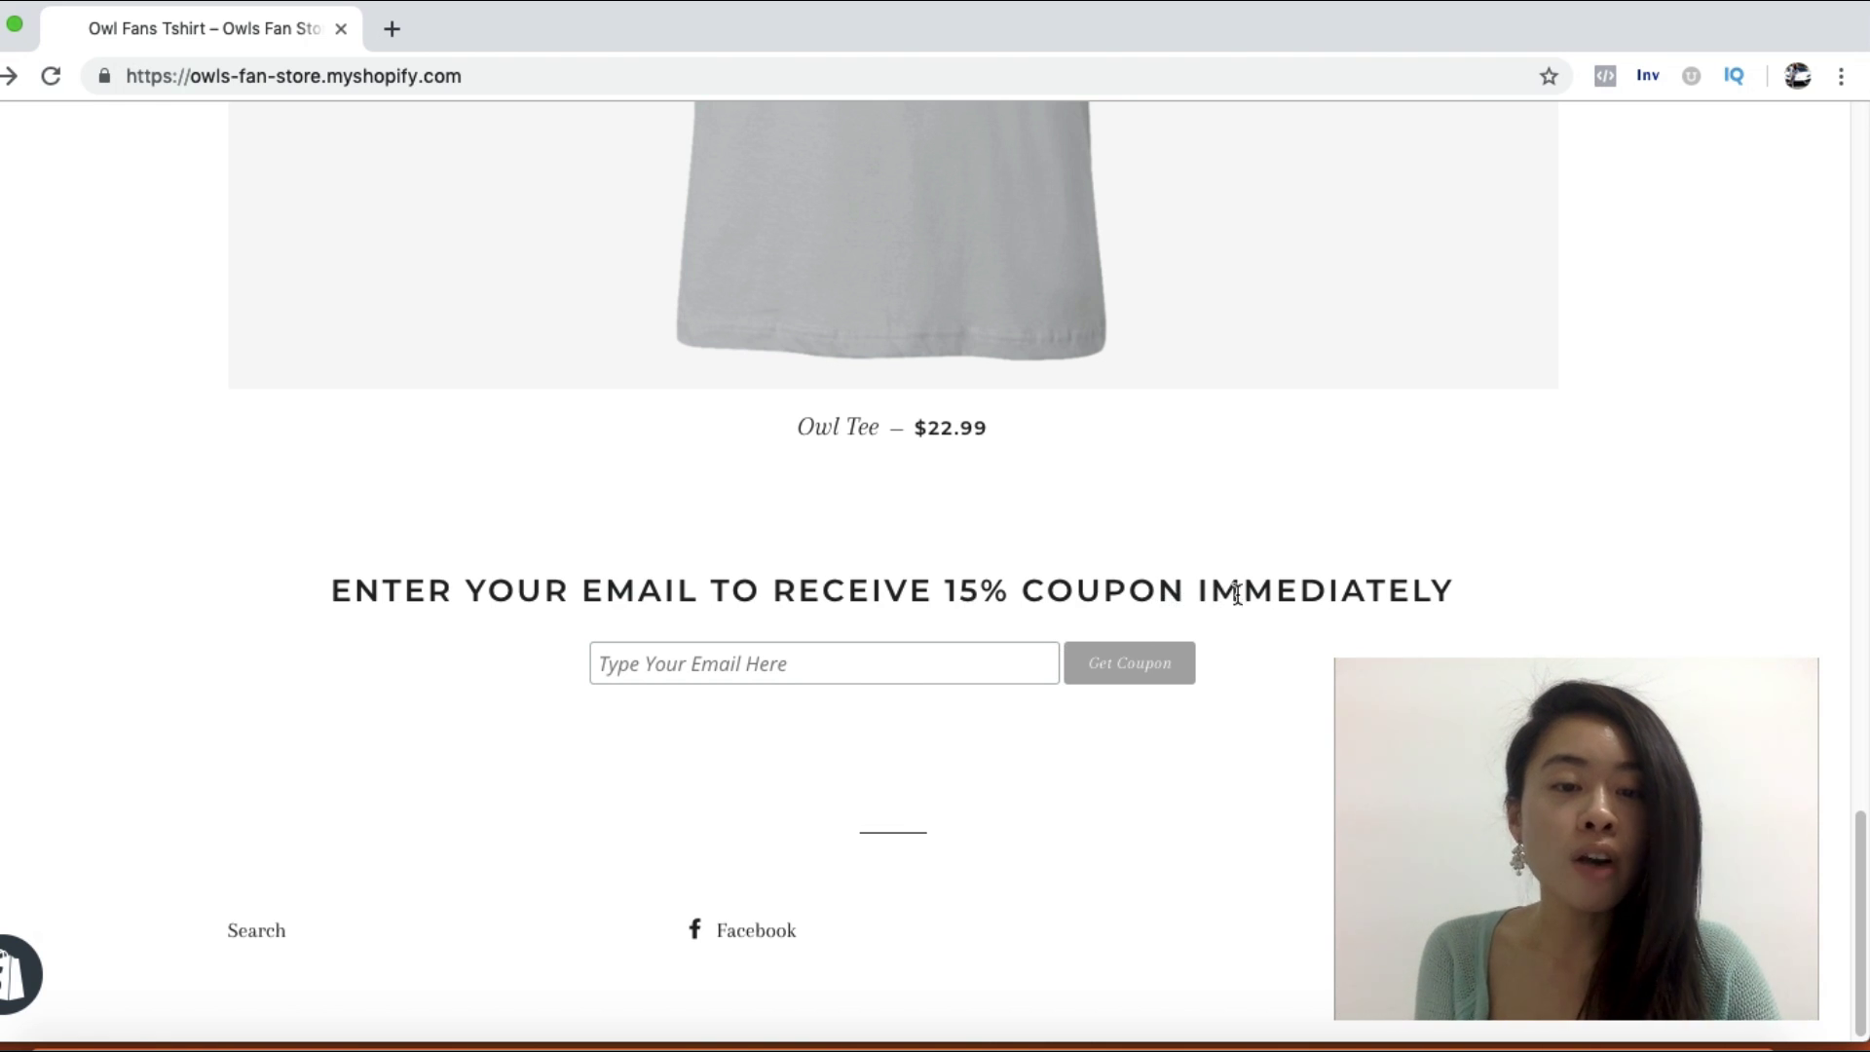
pyautogui.moveTo(1200, 596); pyautogui.dragTo(1472, 605)
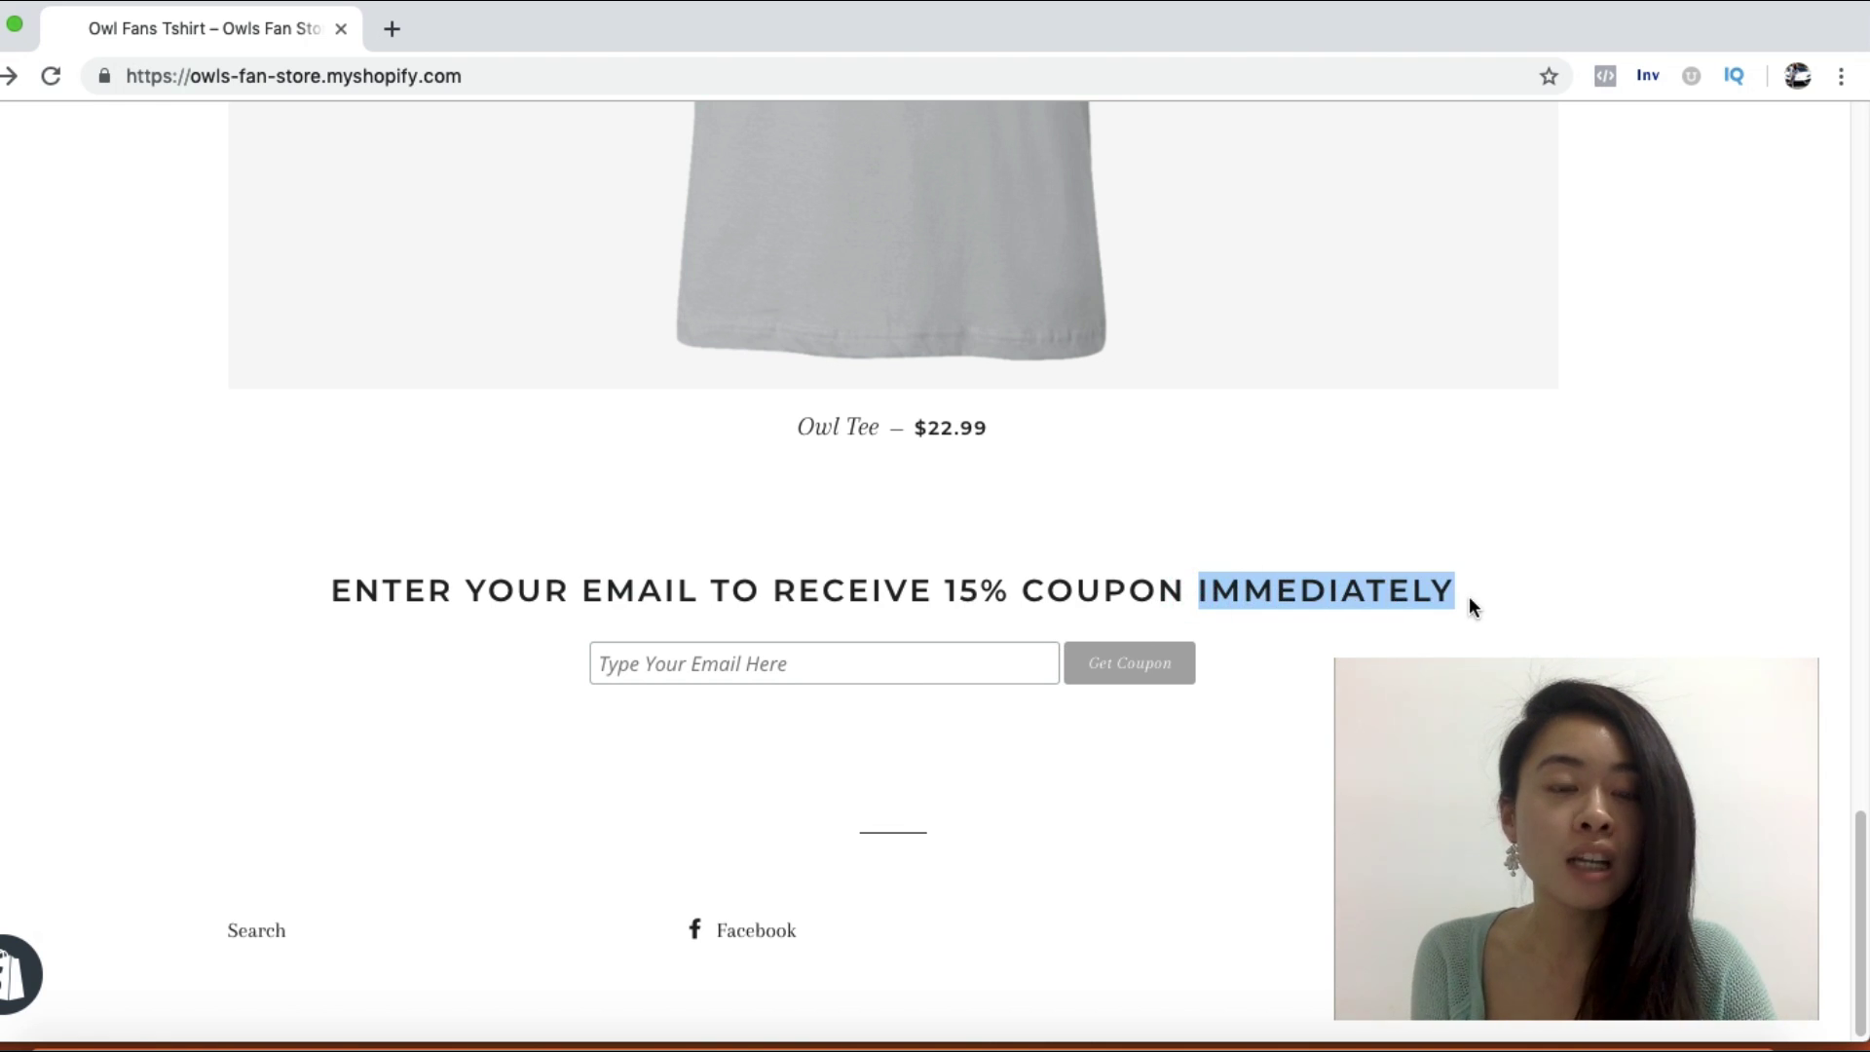
pyautogui.click(1468, 596)
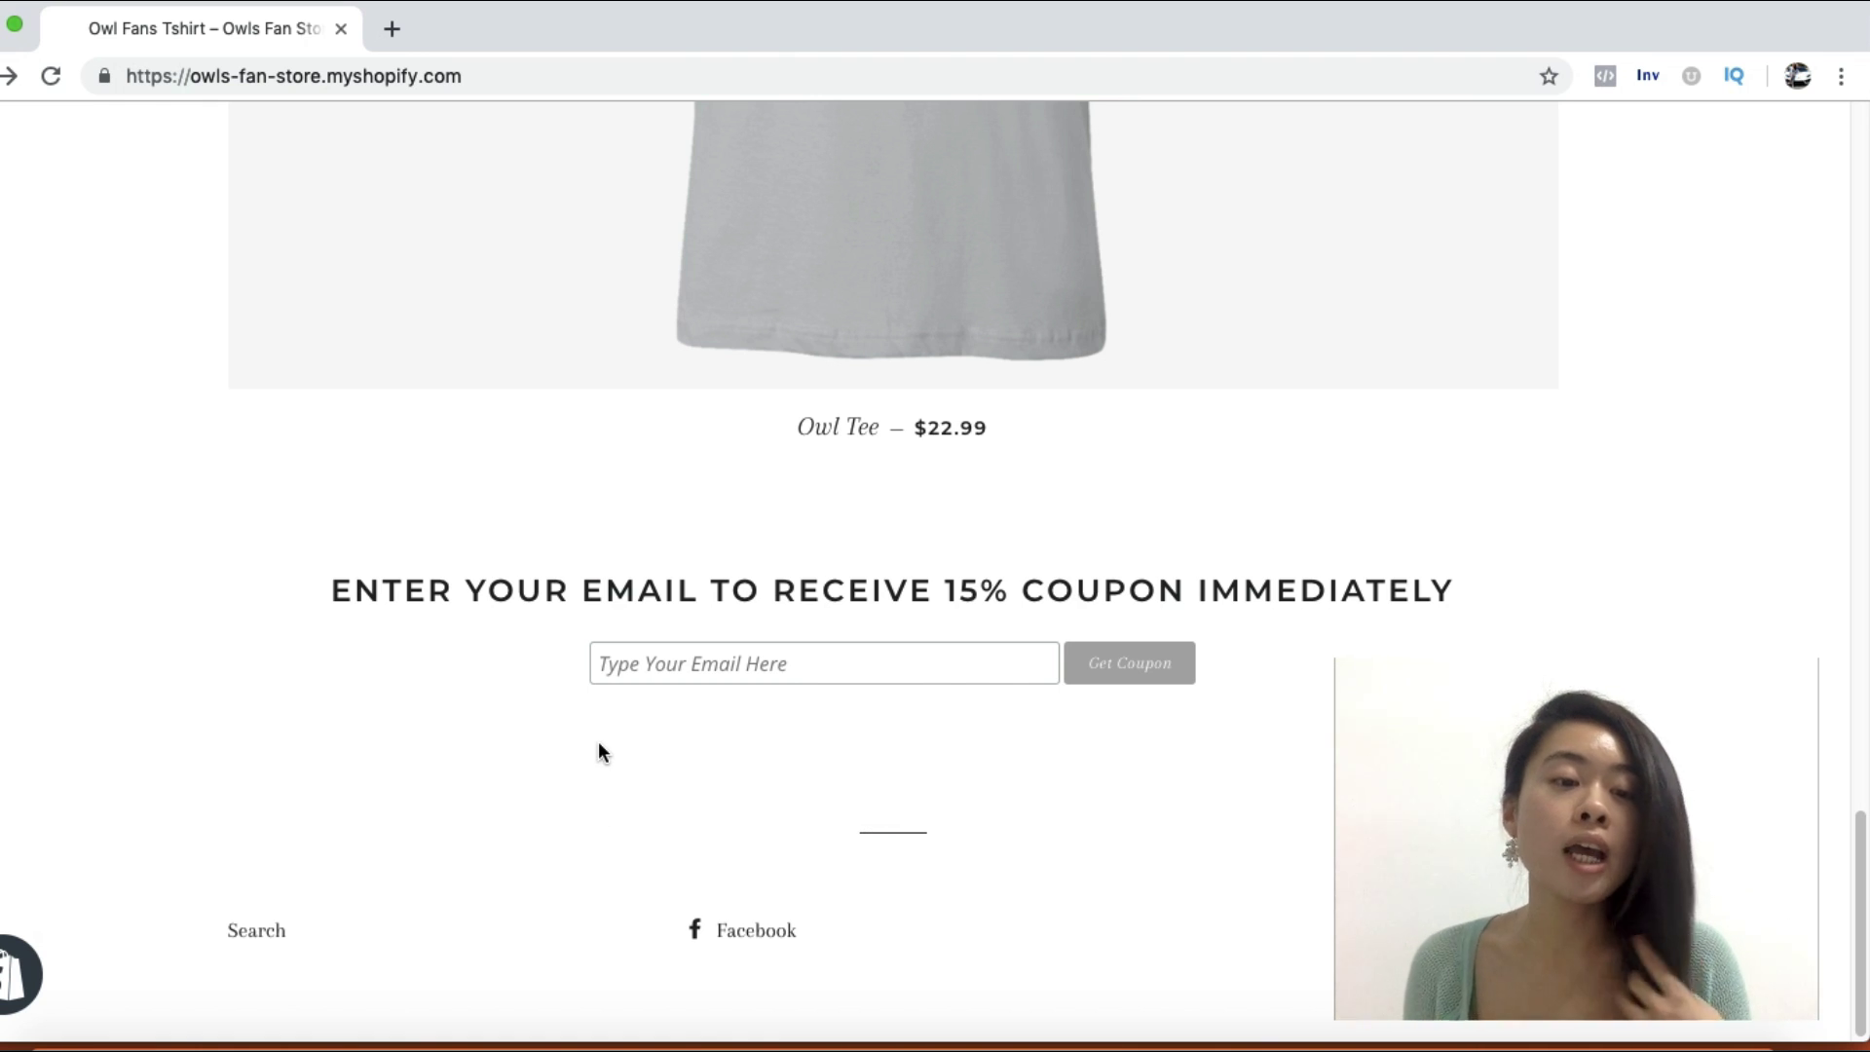
# Submit an autofilled email in the signup form and select the revealed SAVE15 coupon code
pyautogui.scroll(9, 702, 446)
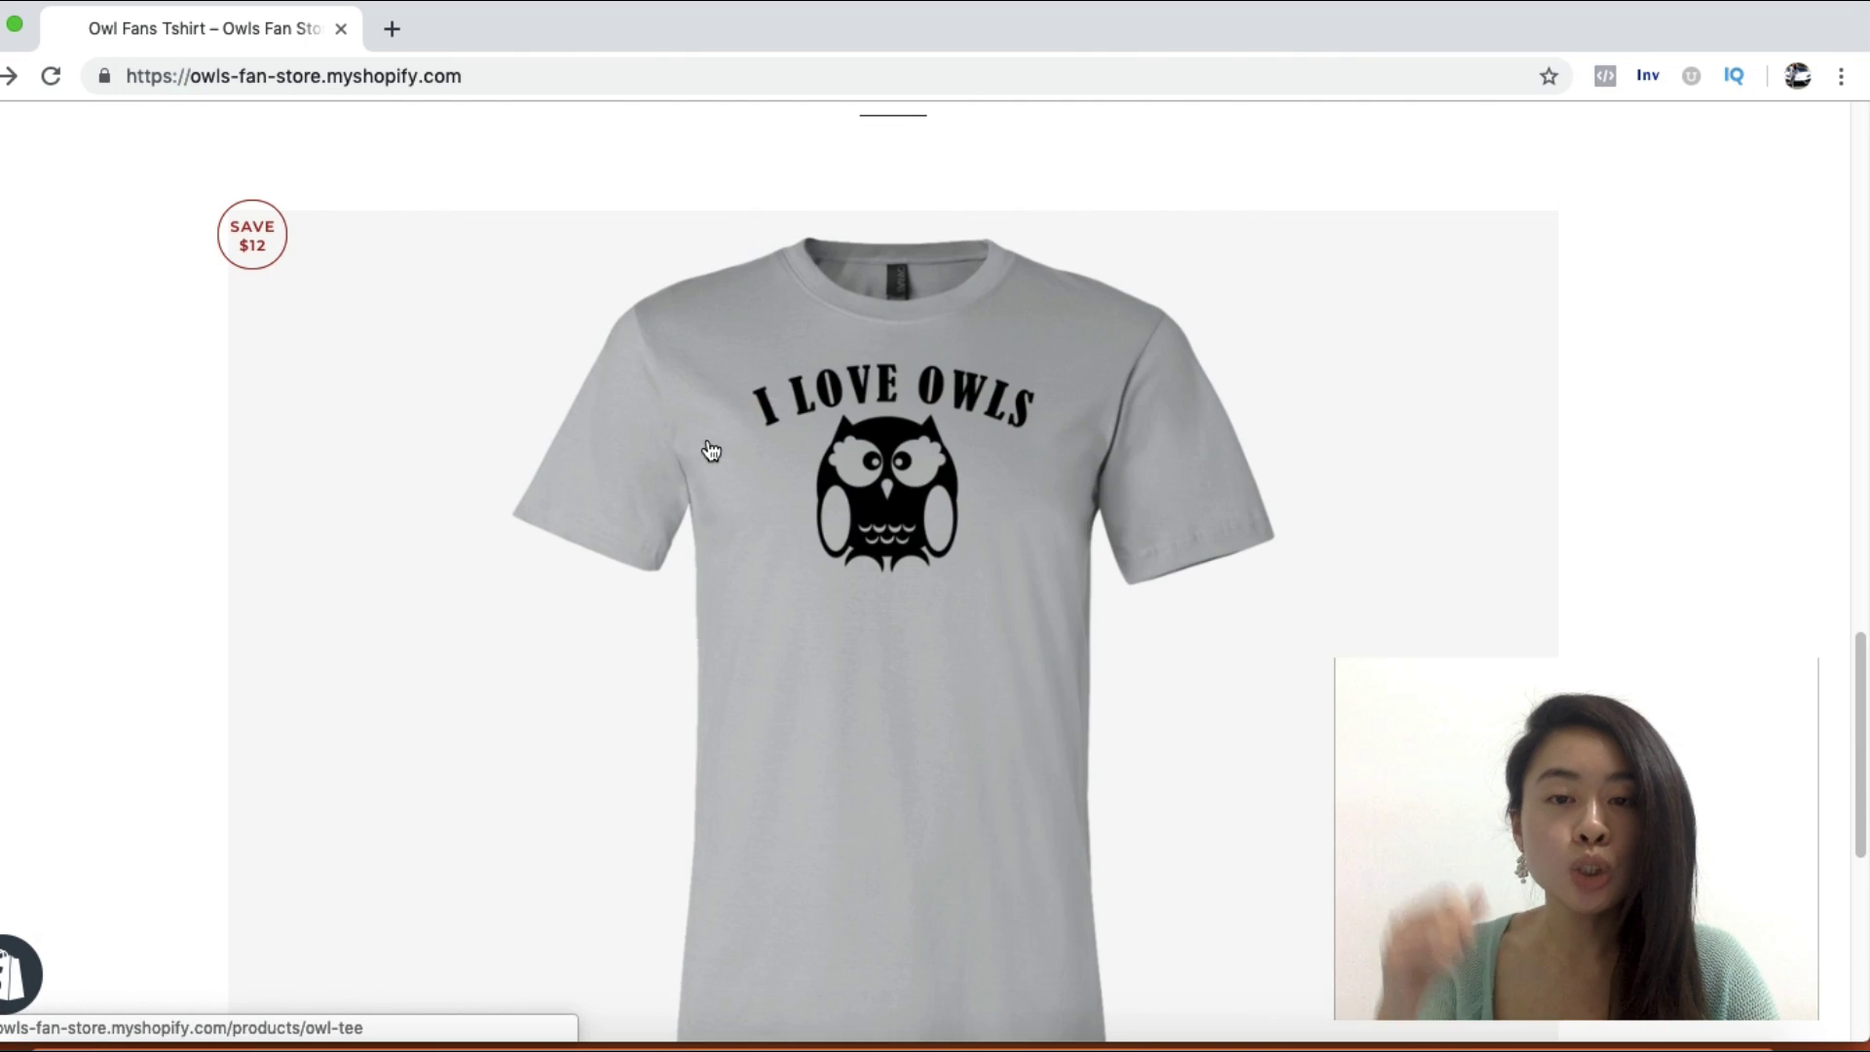
pyautogui.scroll(-8, 906, 438)
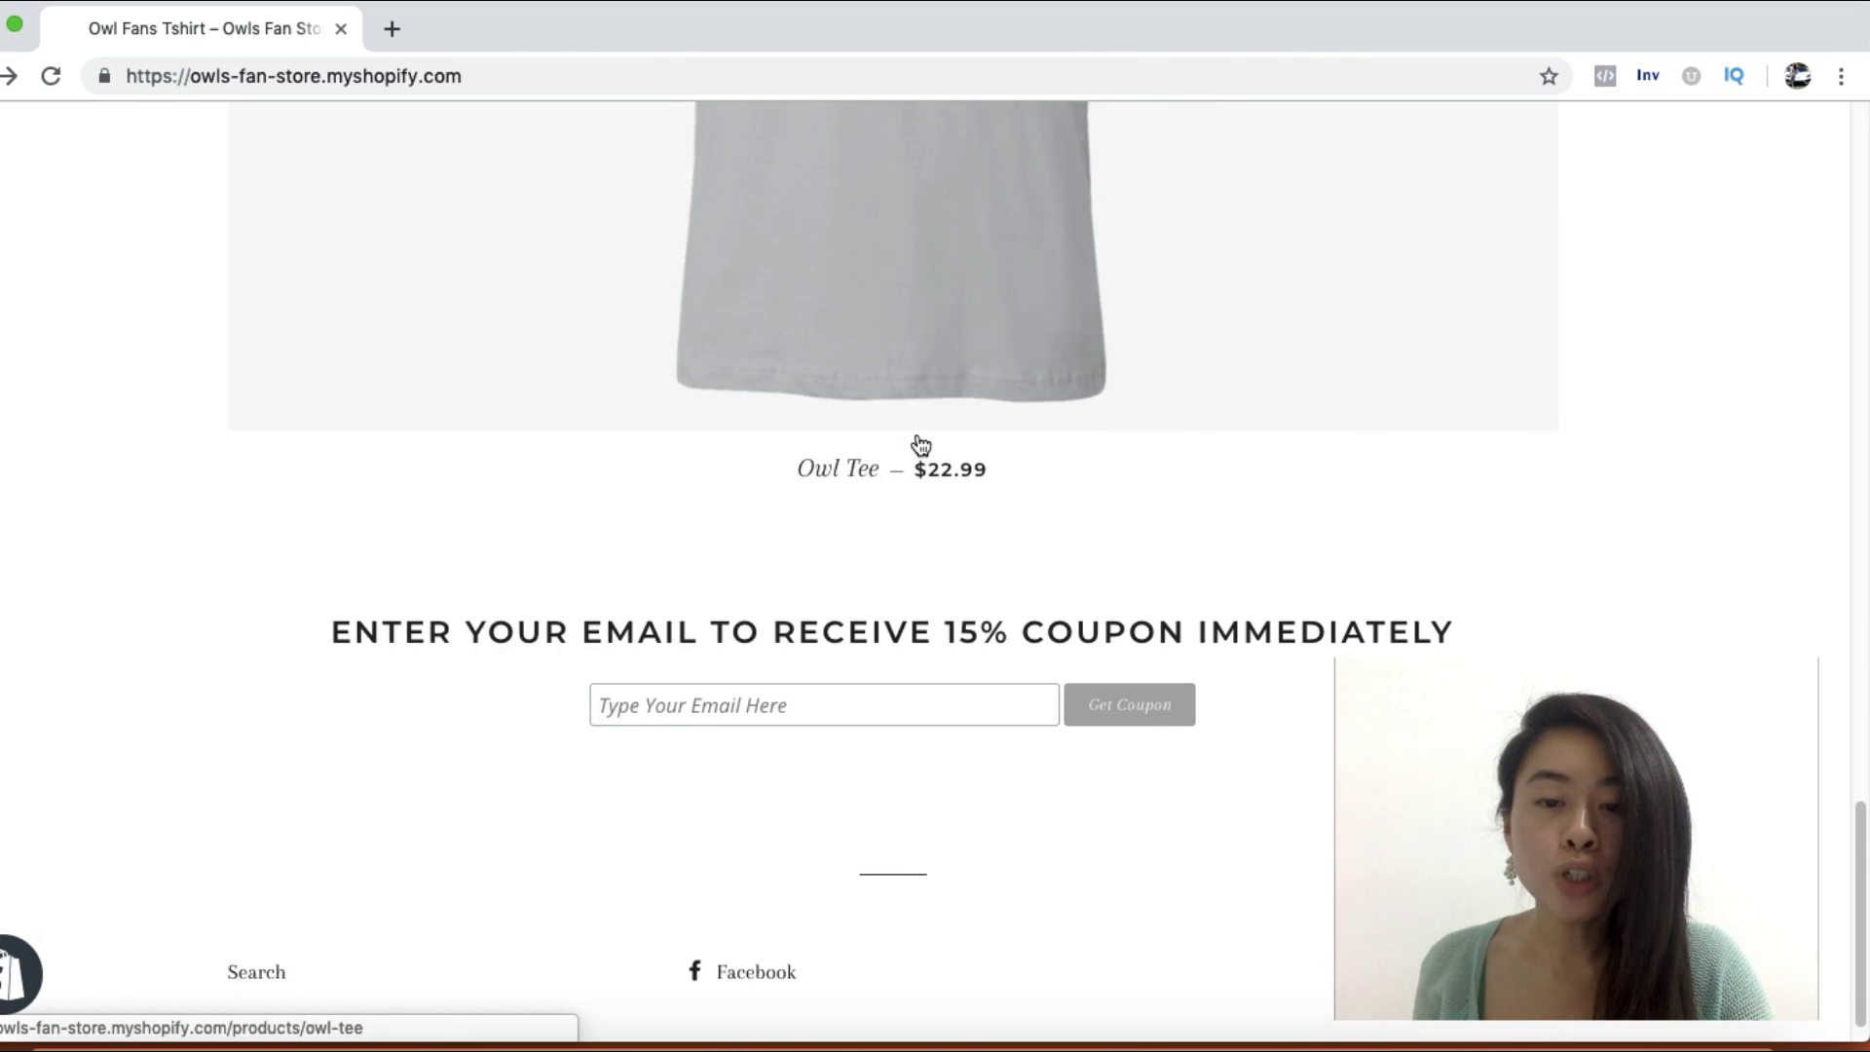
pyautogui.click(777, 662)
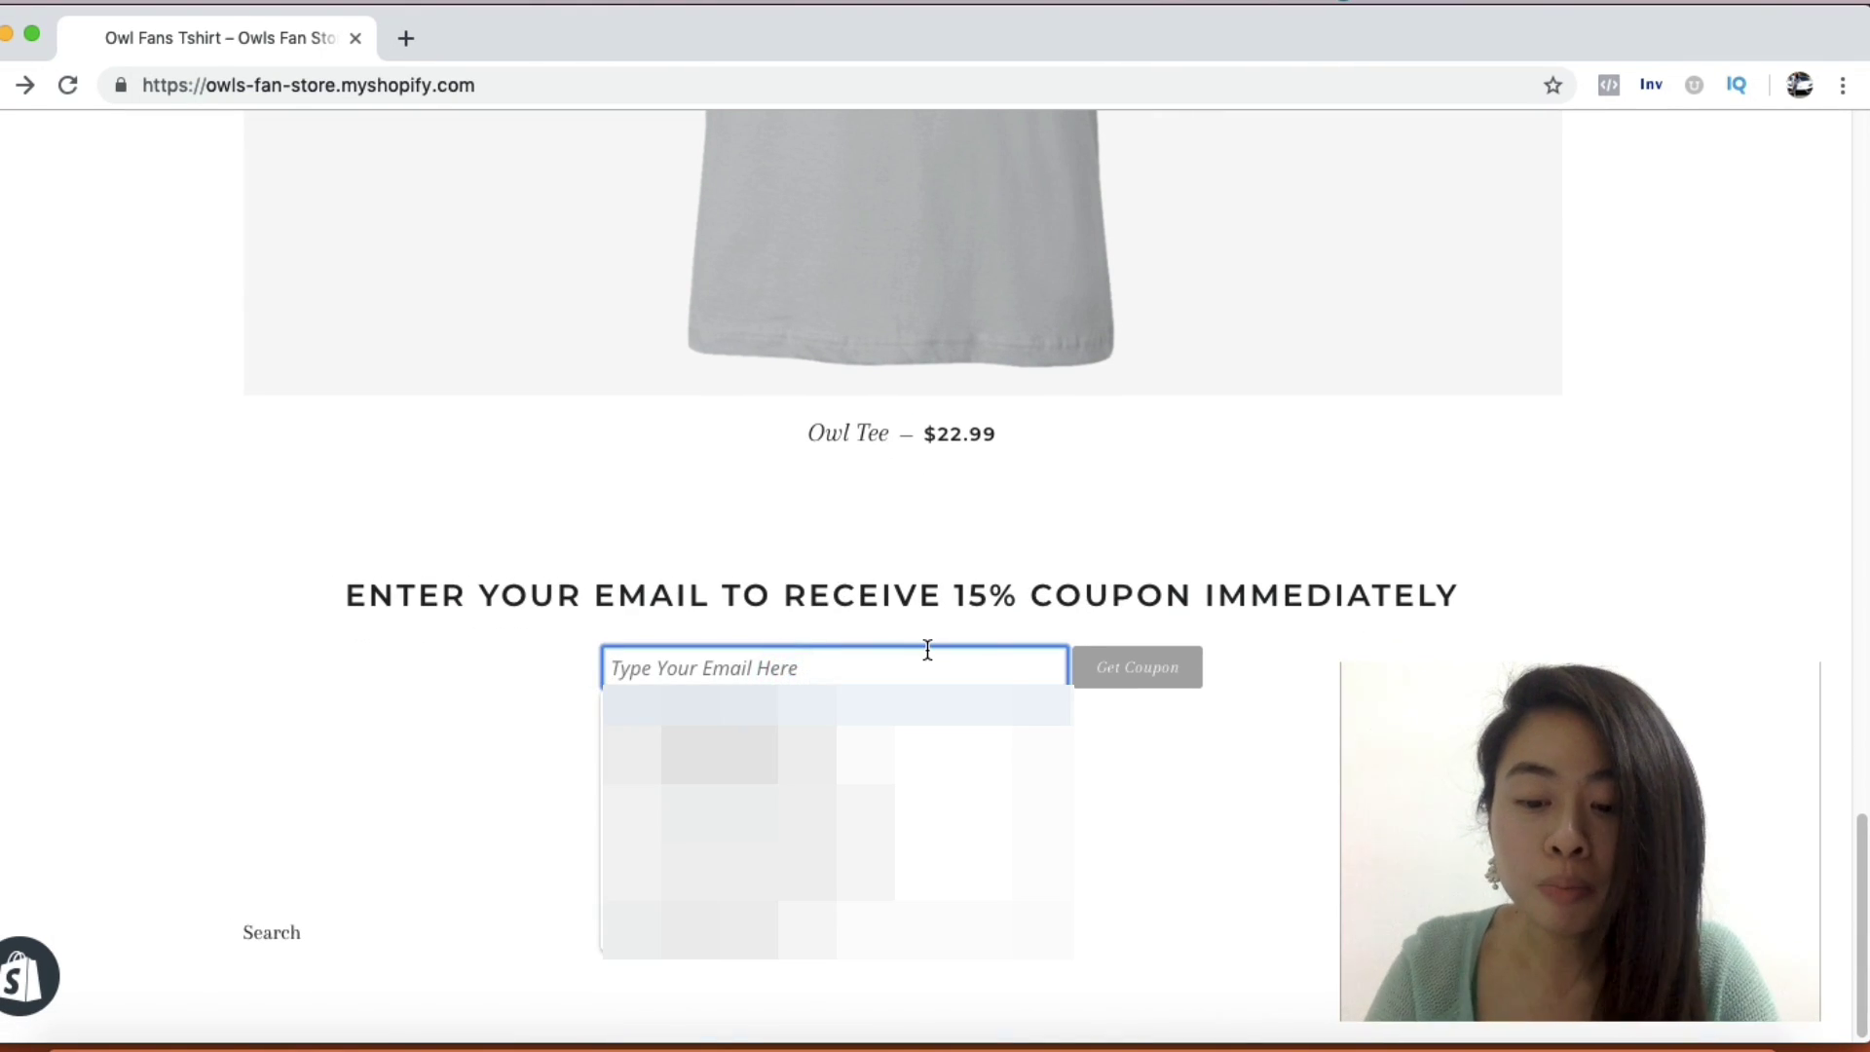
pyautogui.write('ecom dom')
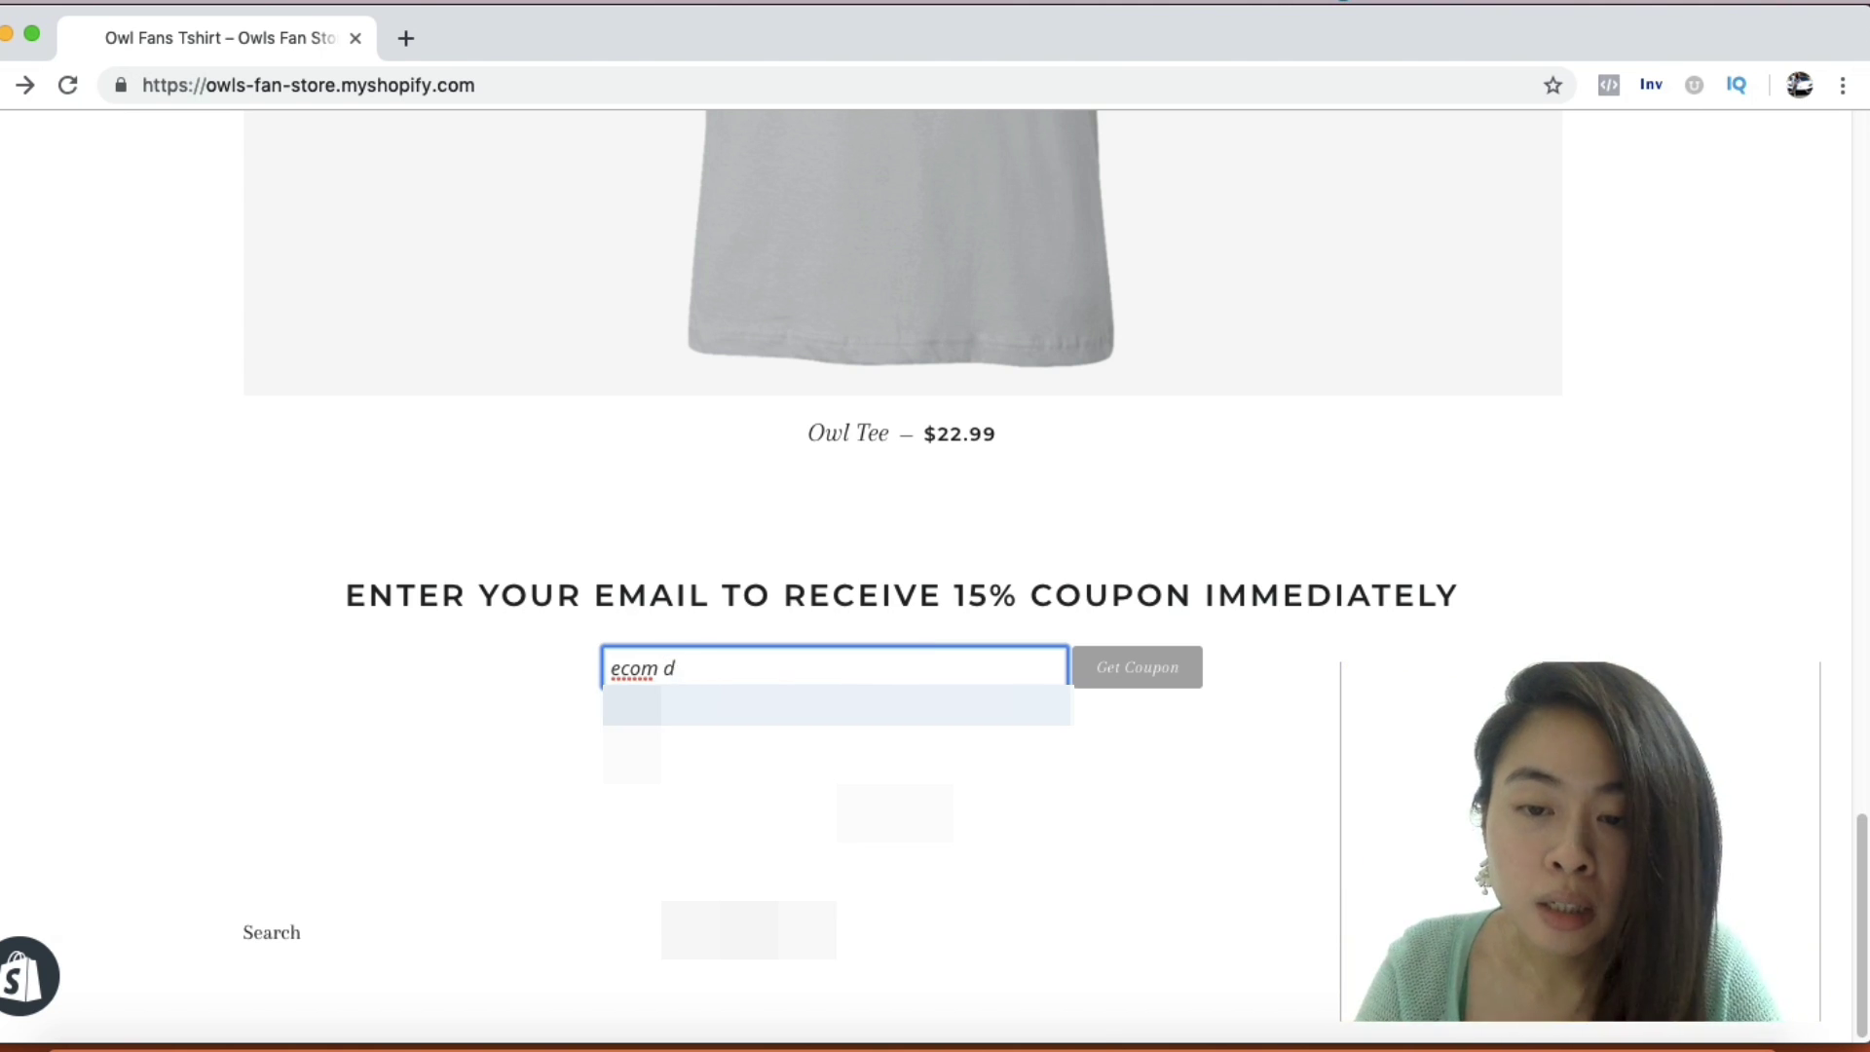
pyautogui.press('BackSpace')
pyautogui.press('BackSpace')
pyautogui.press('Return')
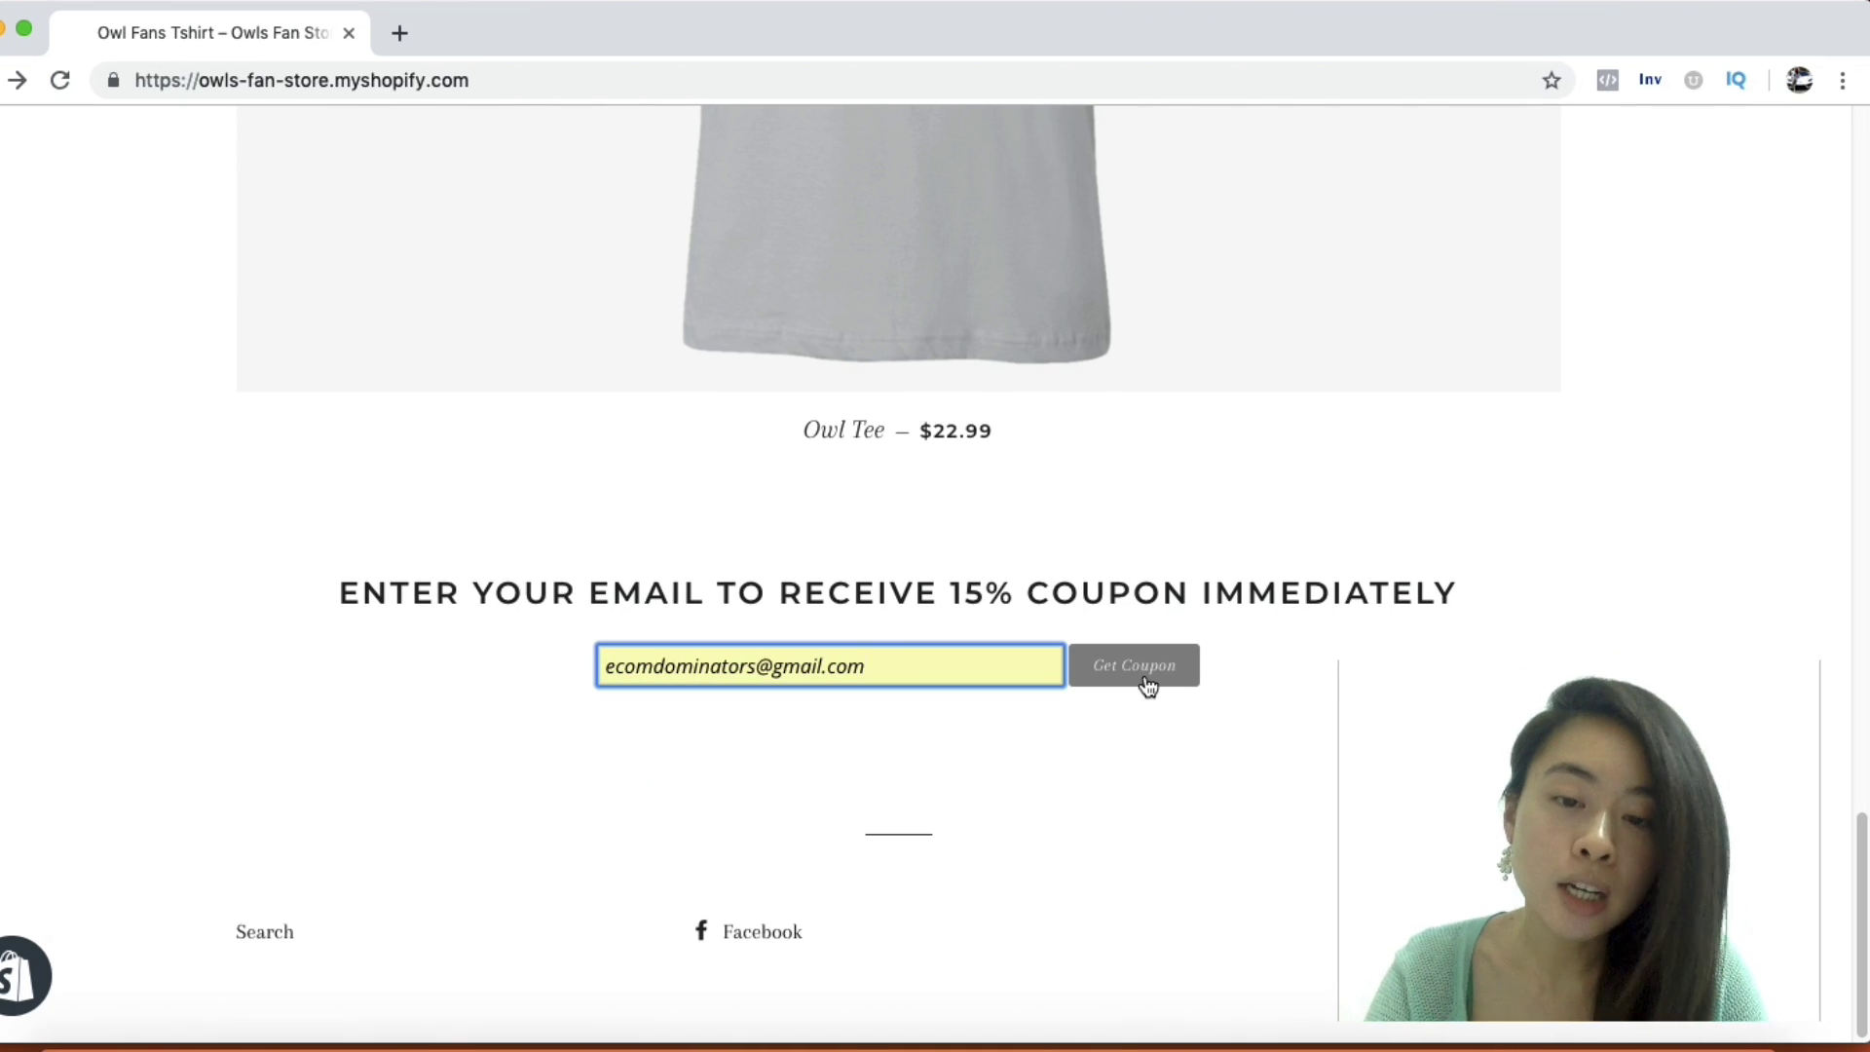
pyautogui.click(1146, 681)
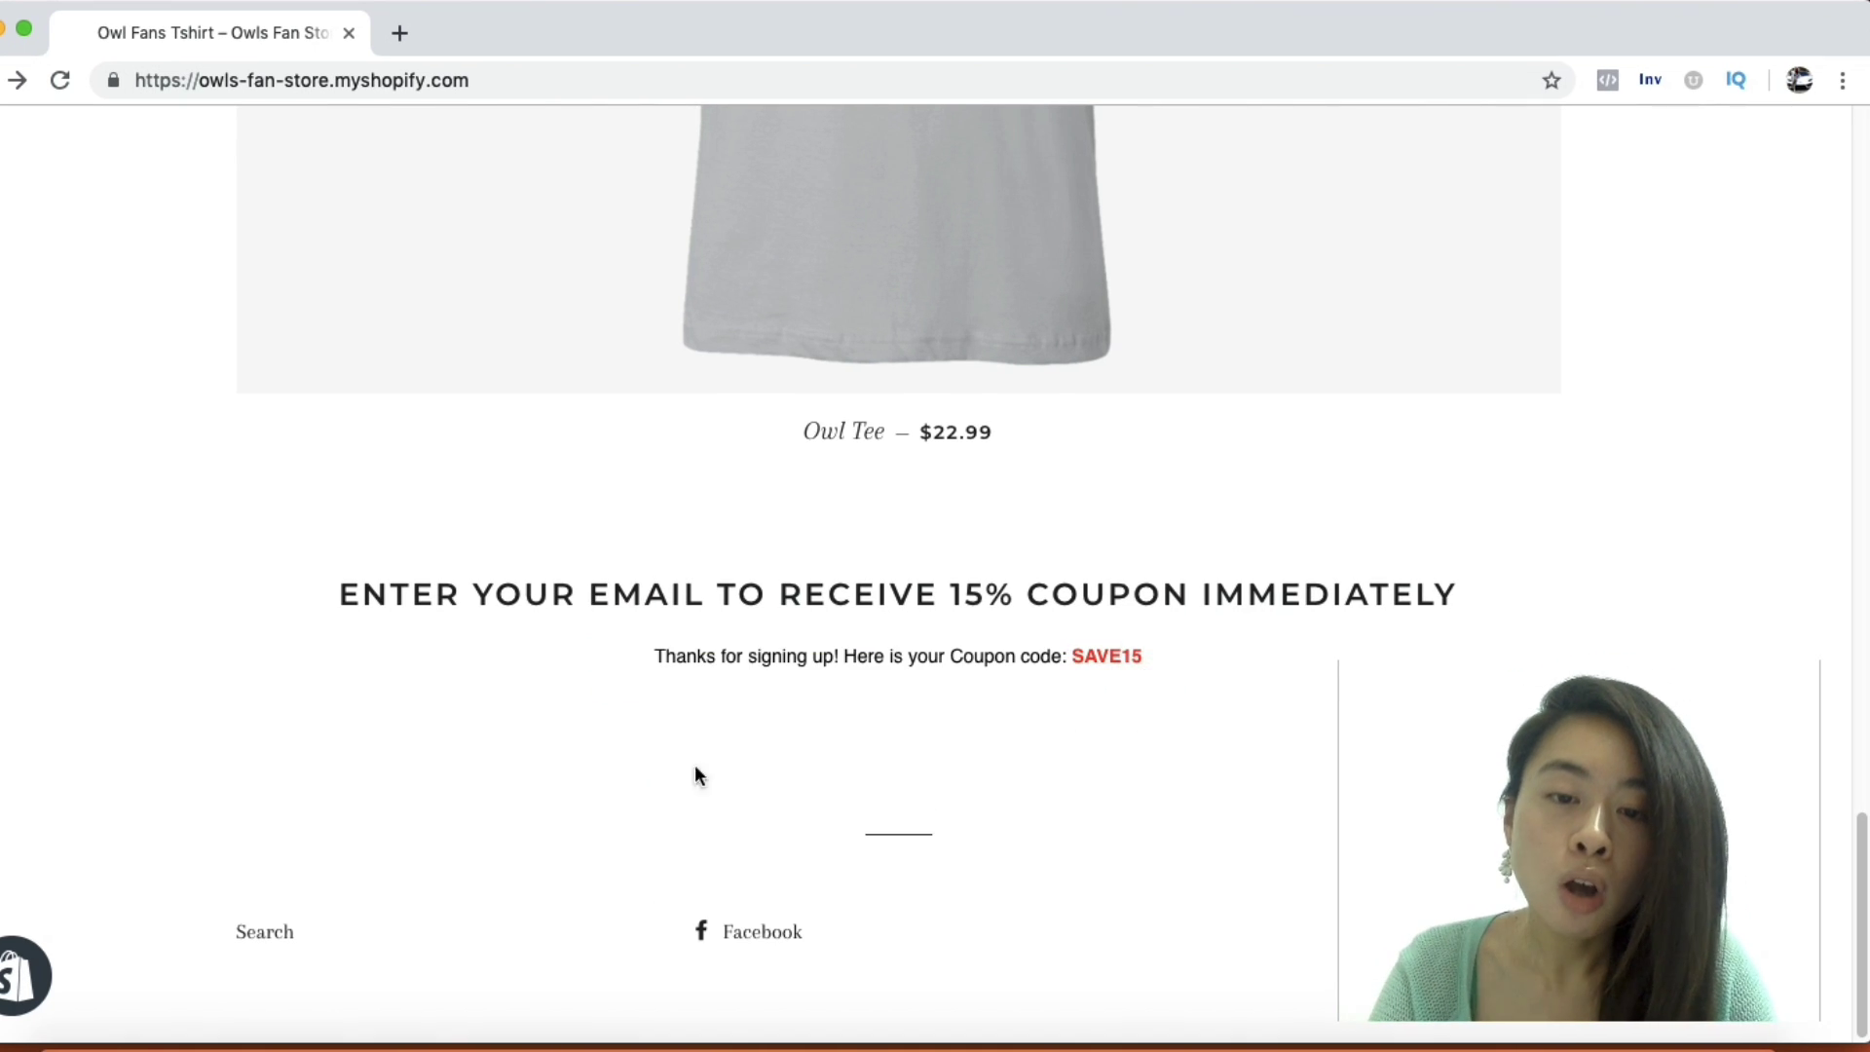
pyautogui.moveTo(1074, 656); pyautogui.dragTo(1145, 662)
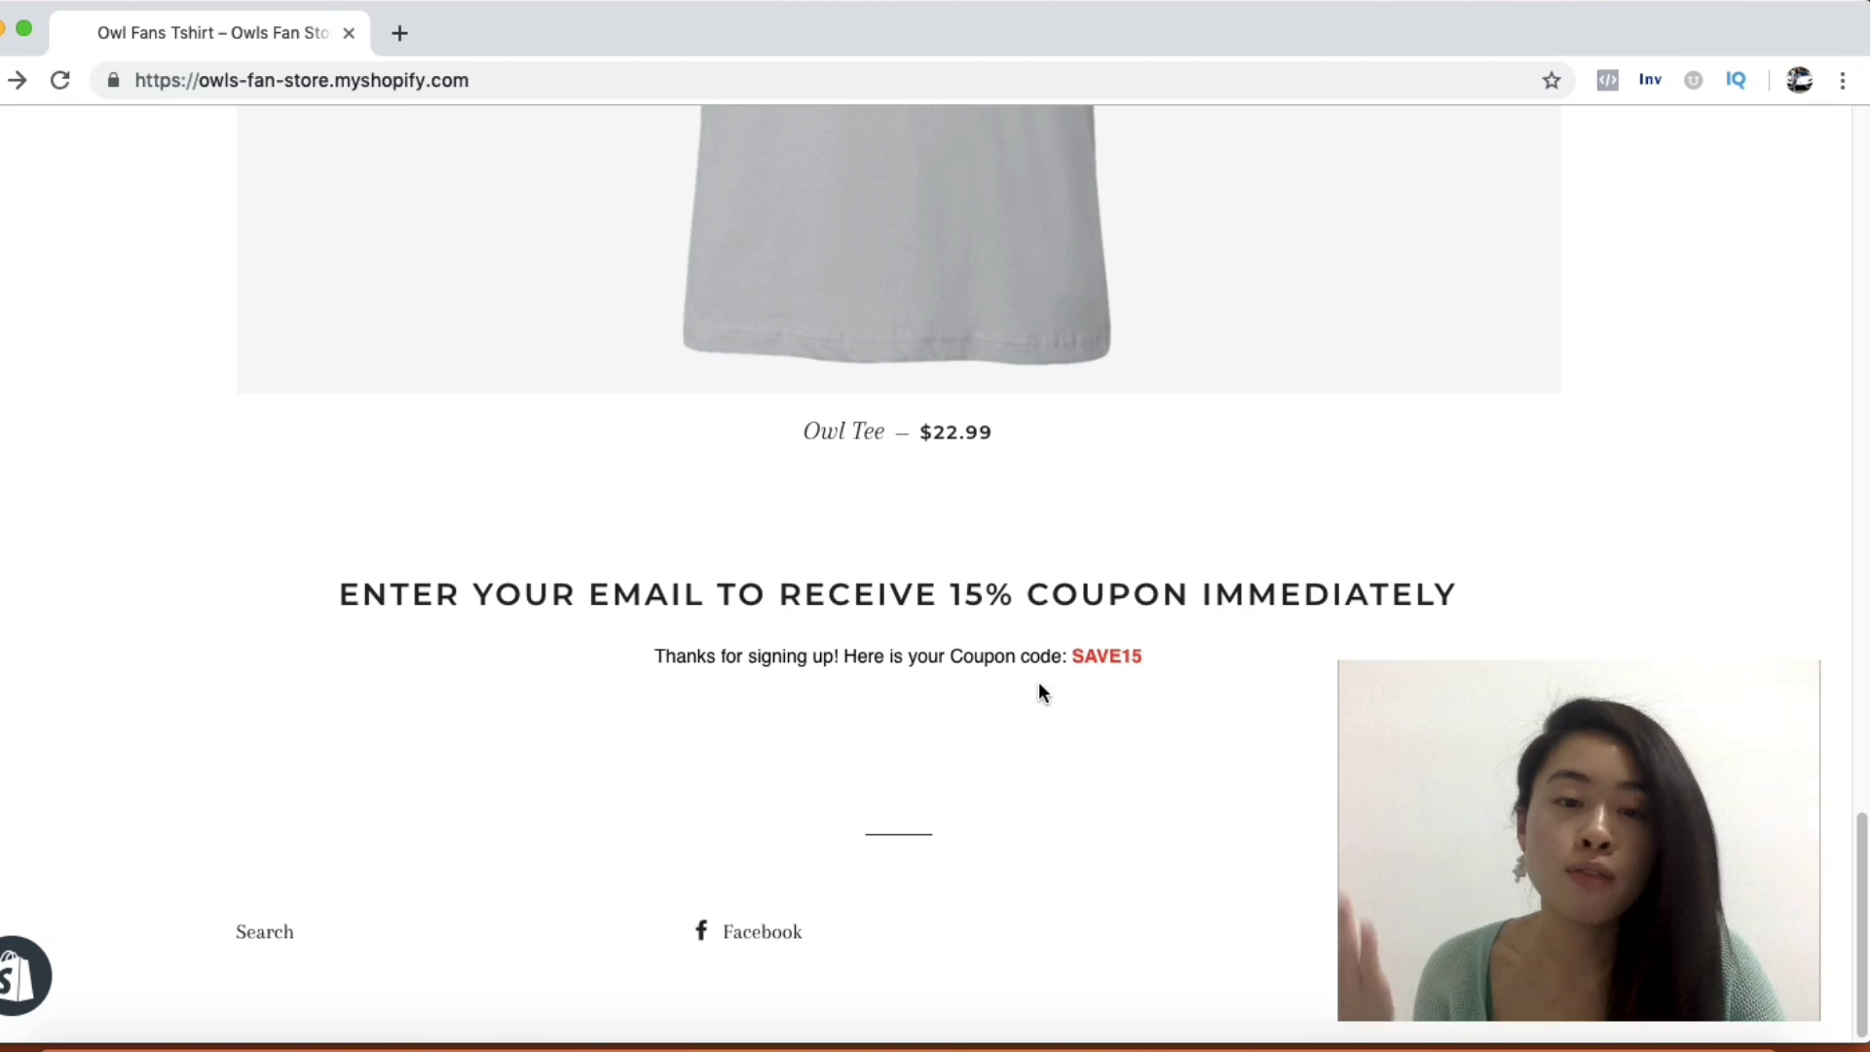
# Select the SAVE15 code and open the Owl Tee product page
pyautogui.doubleClick(1095, 660)
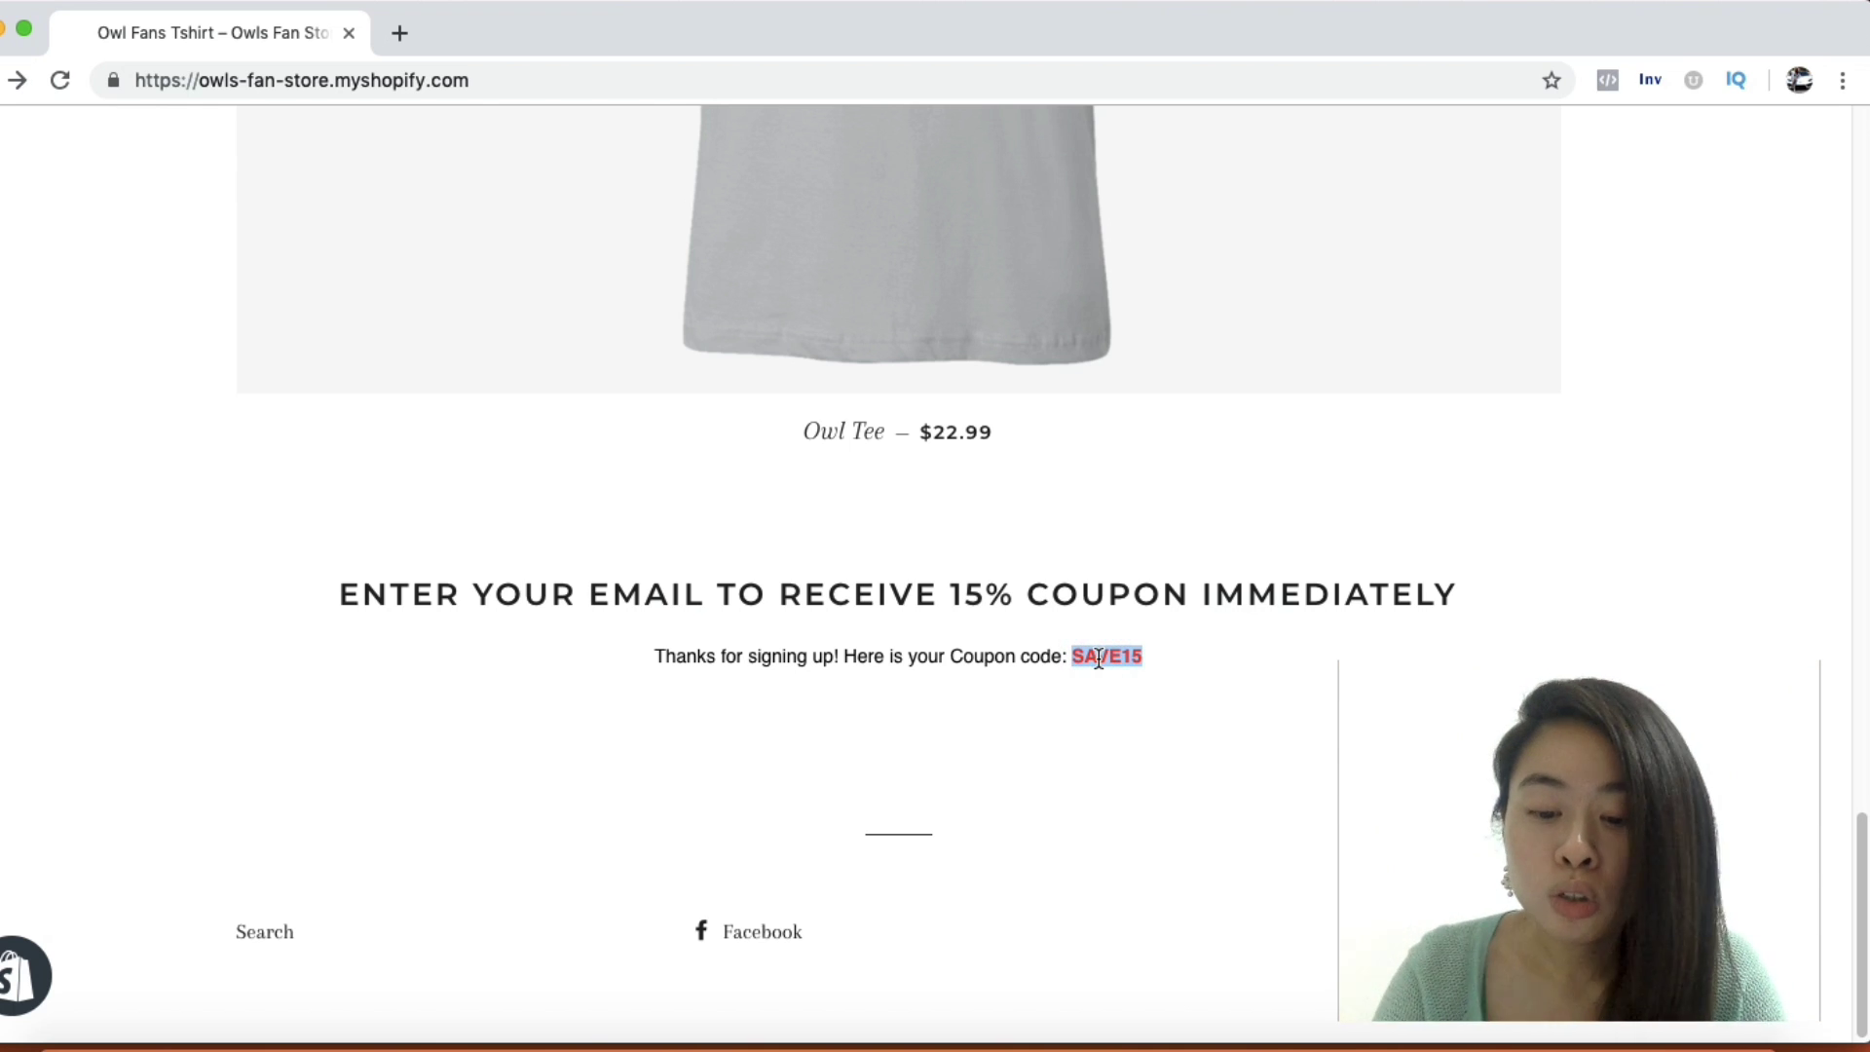
pyautogui.scroll(5, 1156, 571)
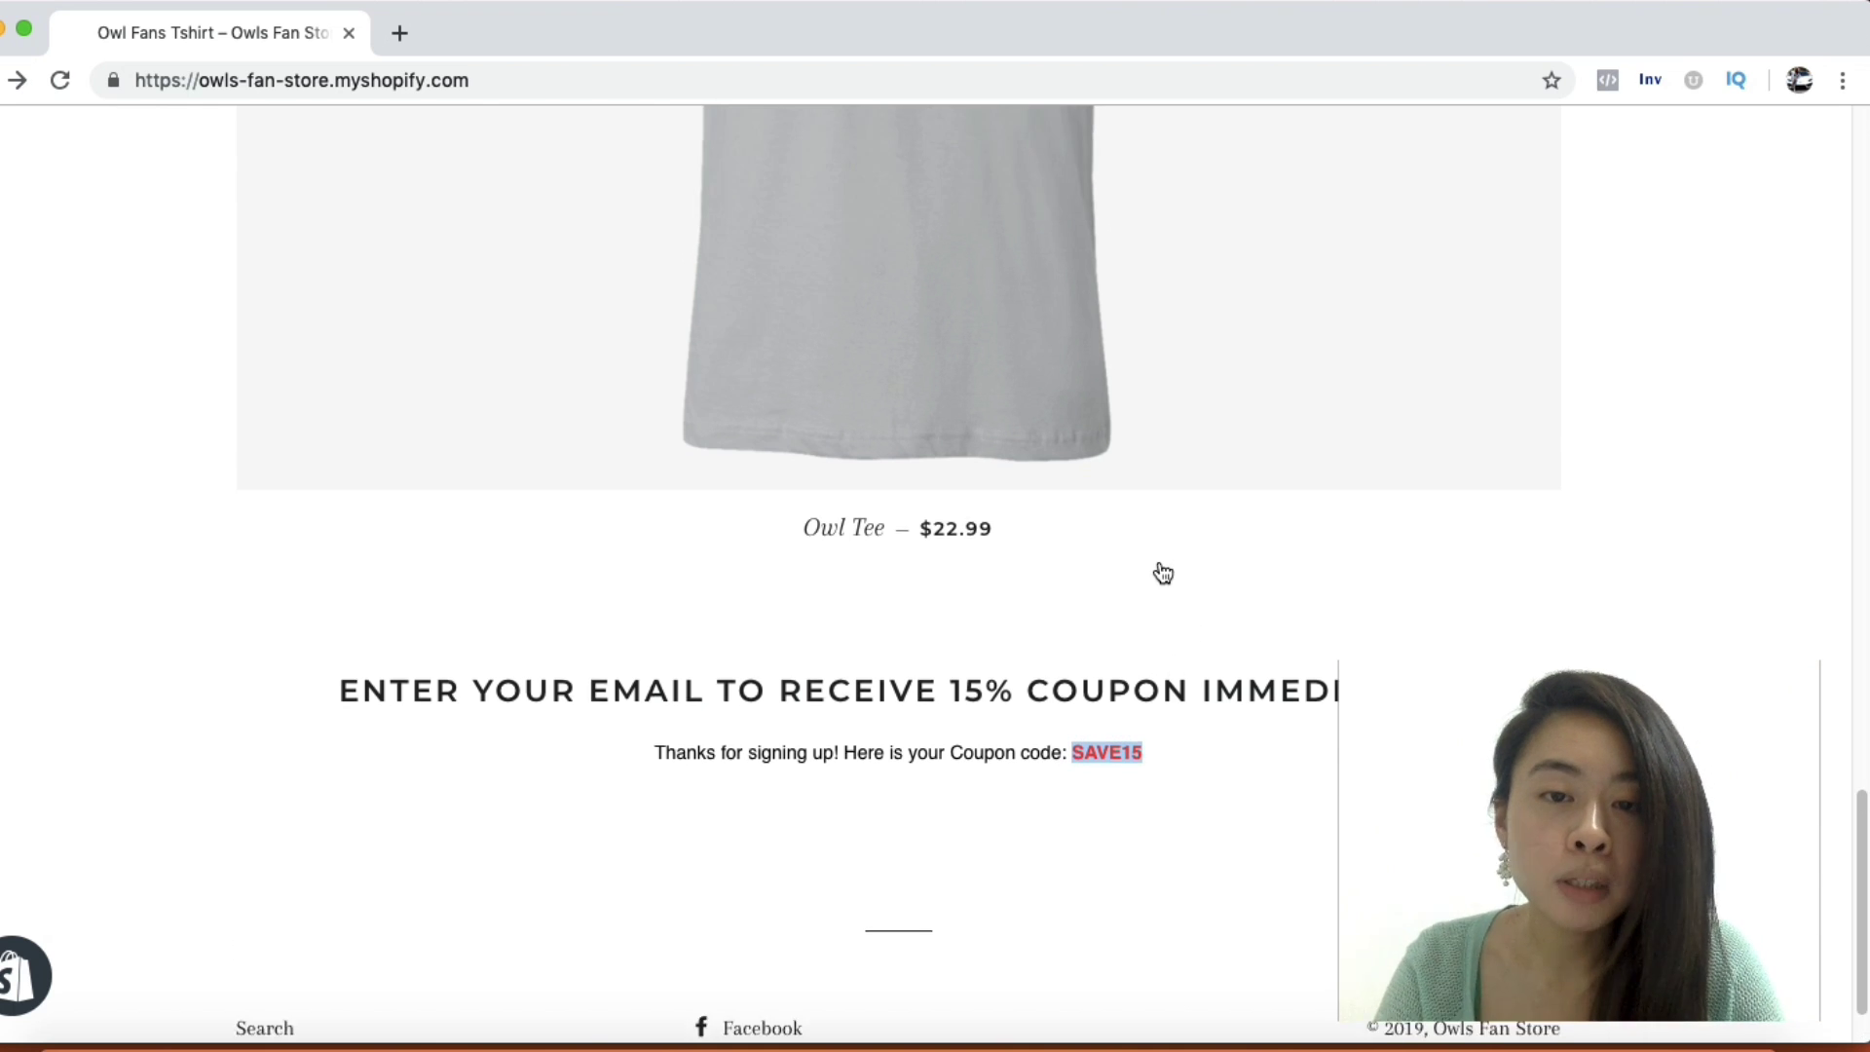
pyautogui.scroll(3, 1162, 572)
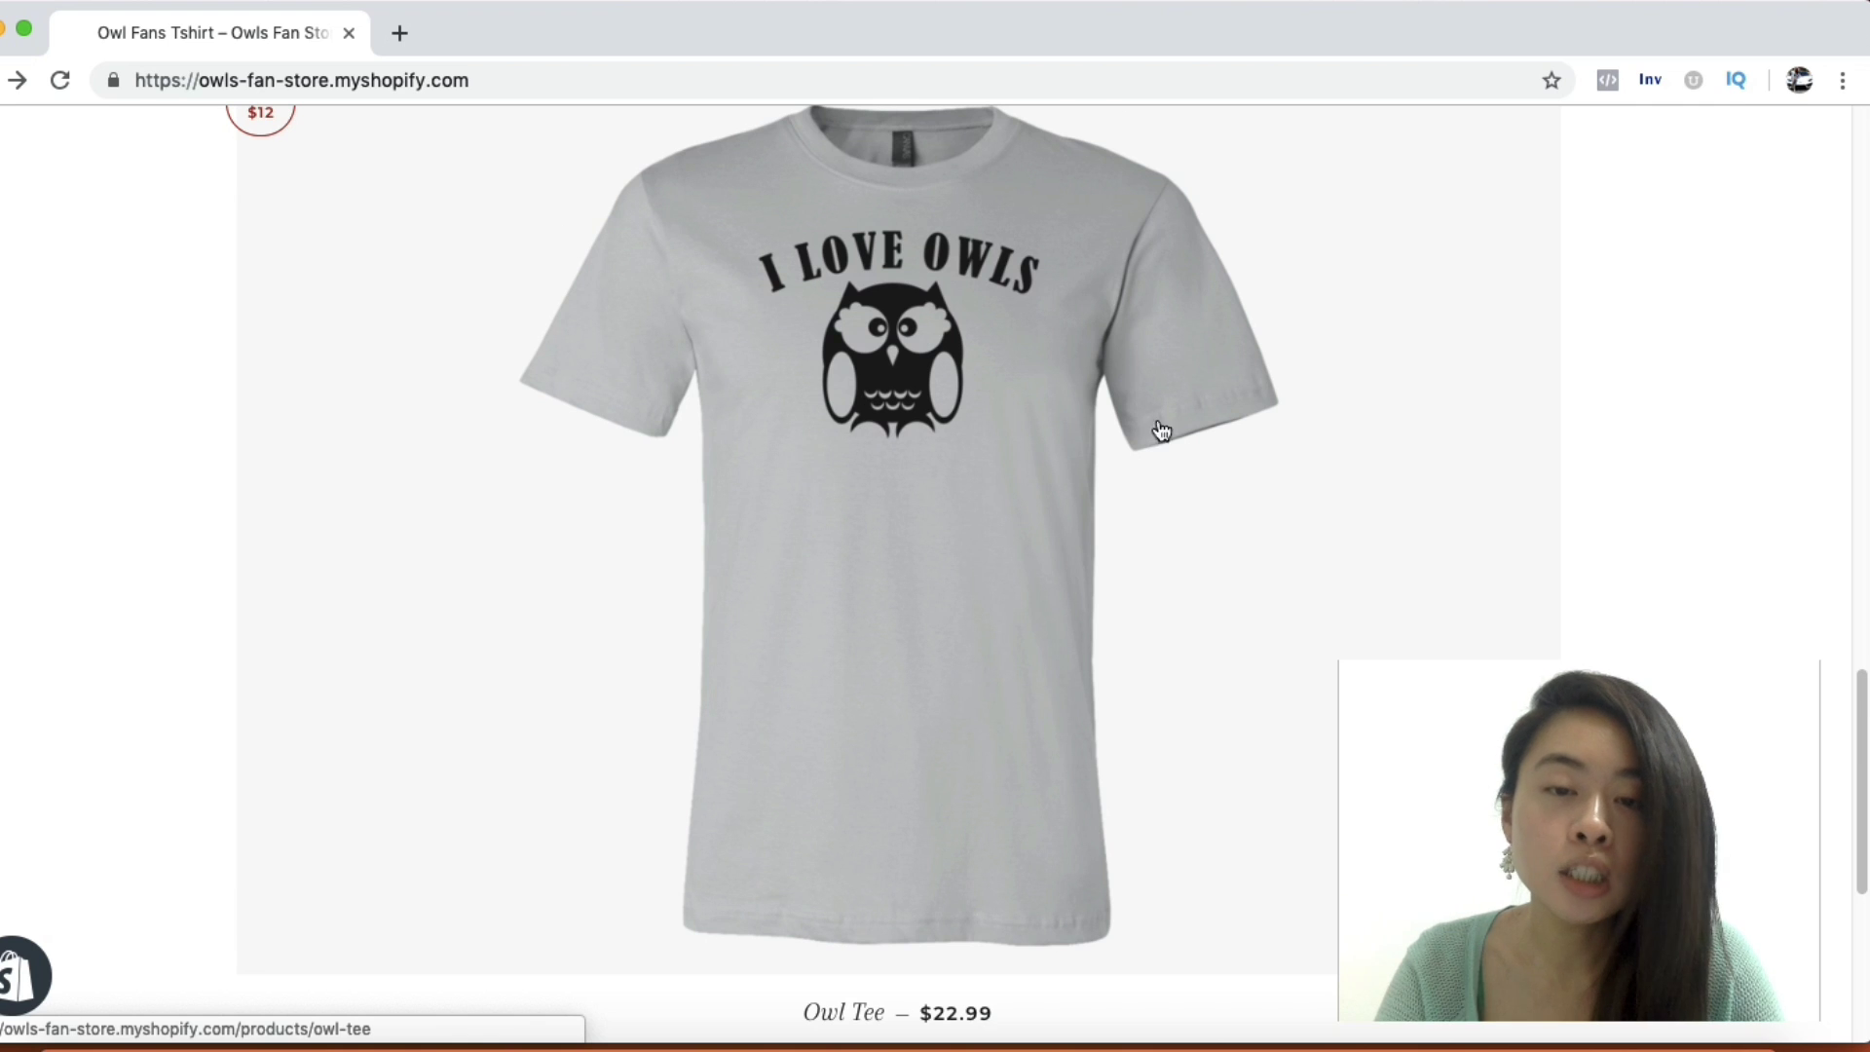
pyautogui.click(928, 307)
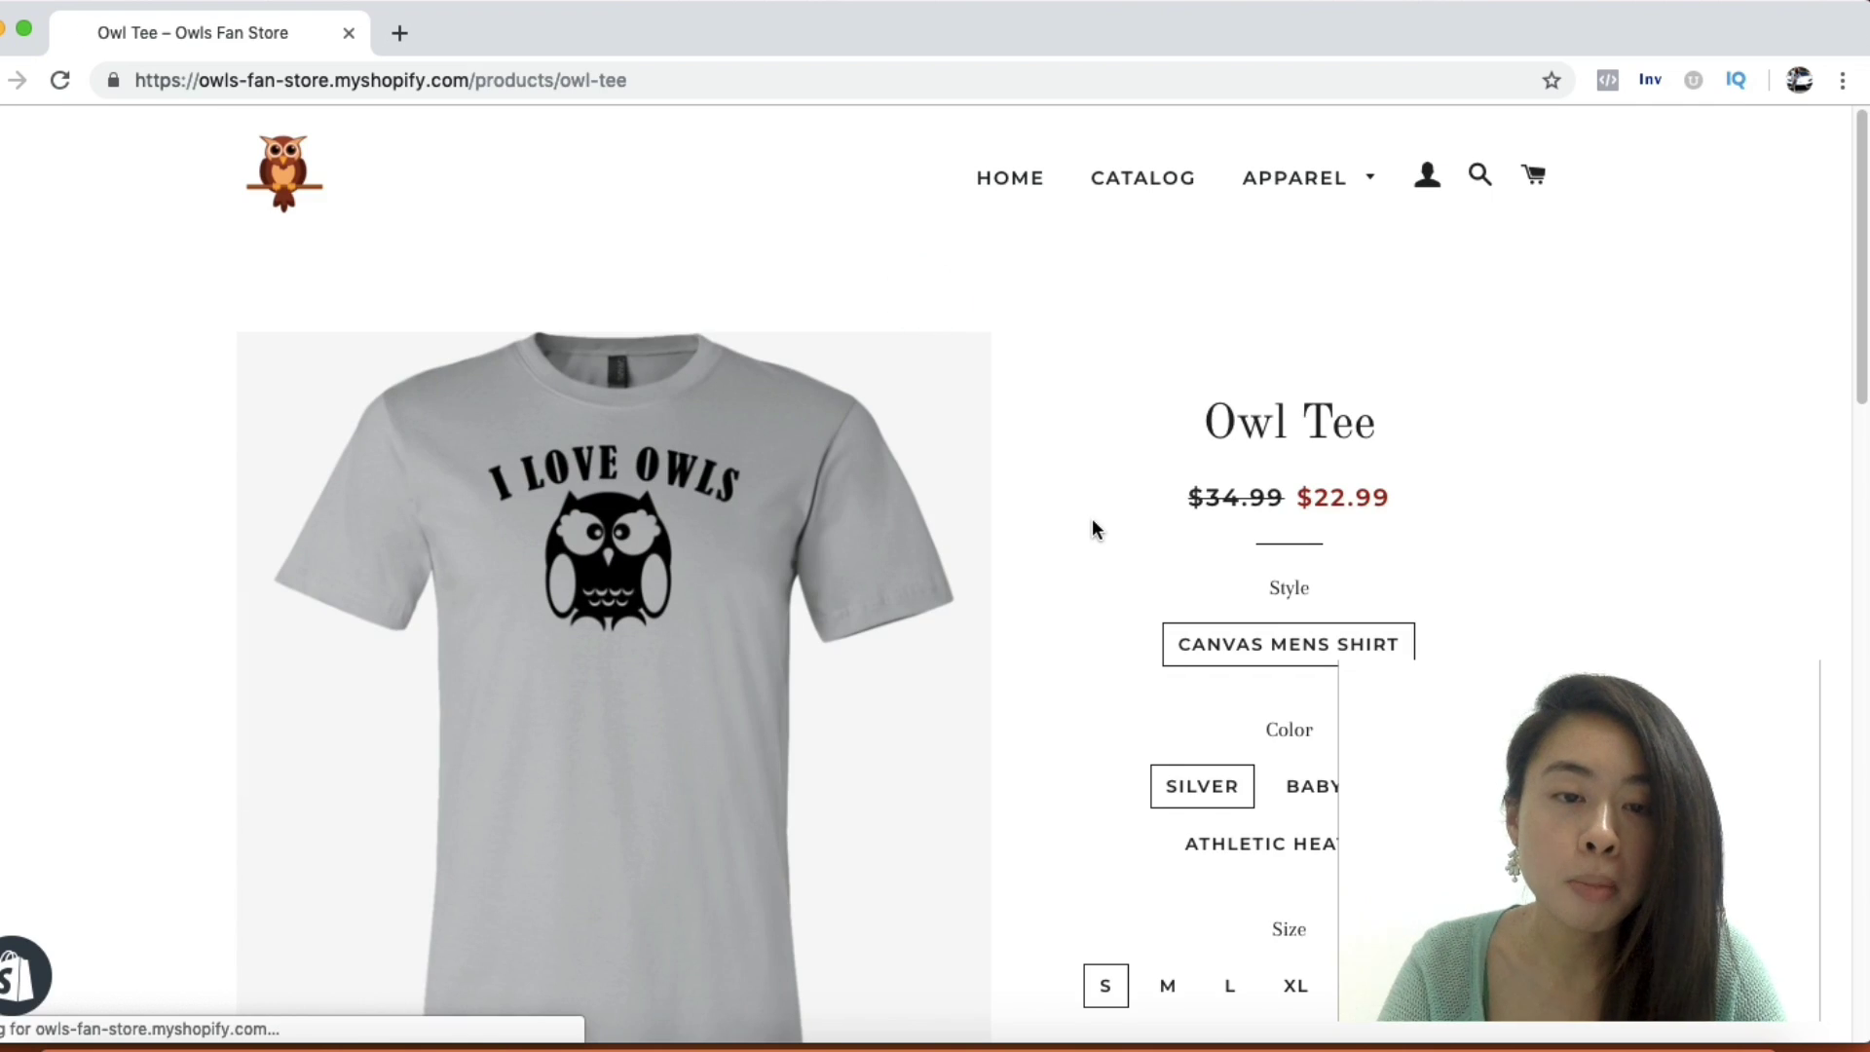
# Add the Silver / S Owl Tee to the cart and proceed to checkout
pyautogui.scroll(-3, 1092, 526)
pyautogui.scroll(-2, 1090, 526)
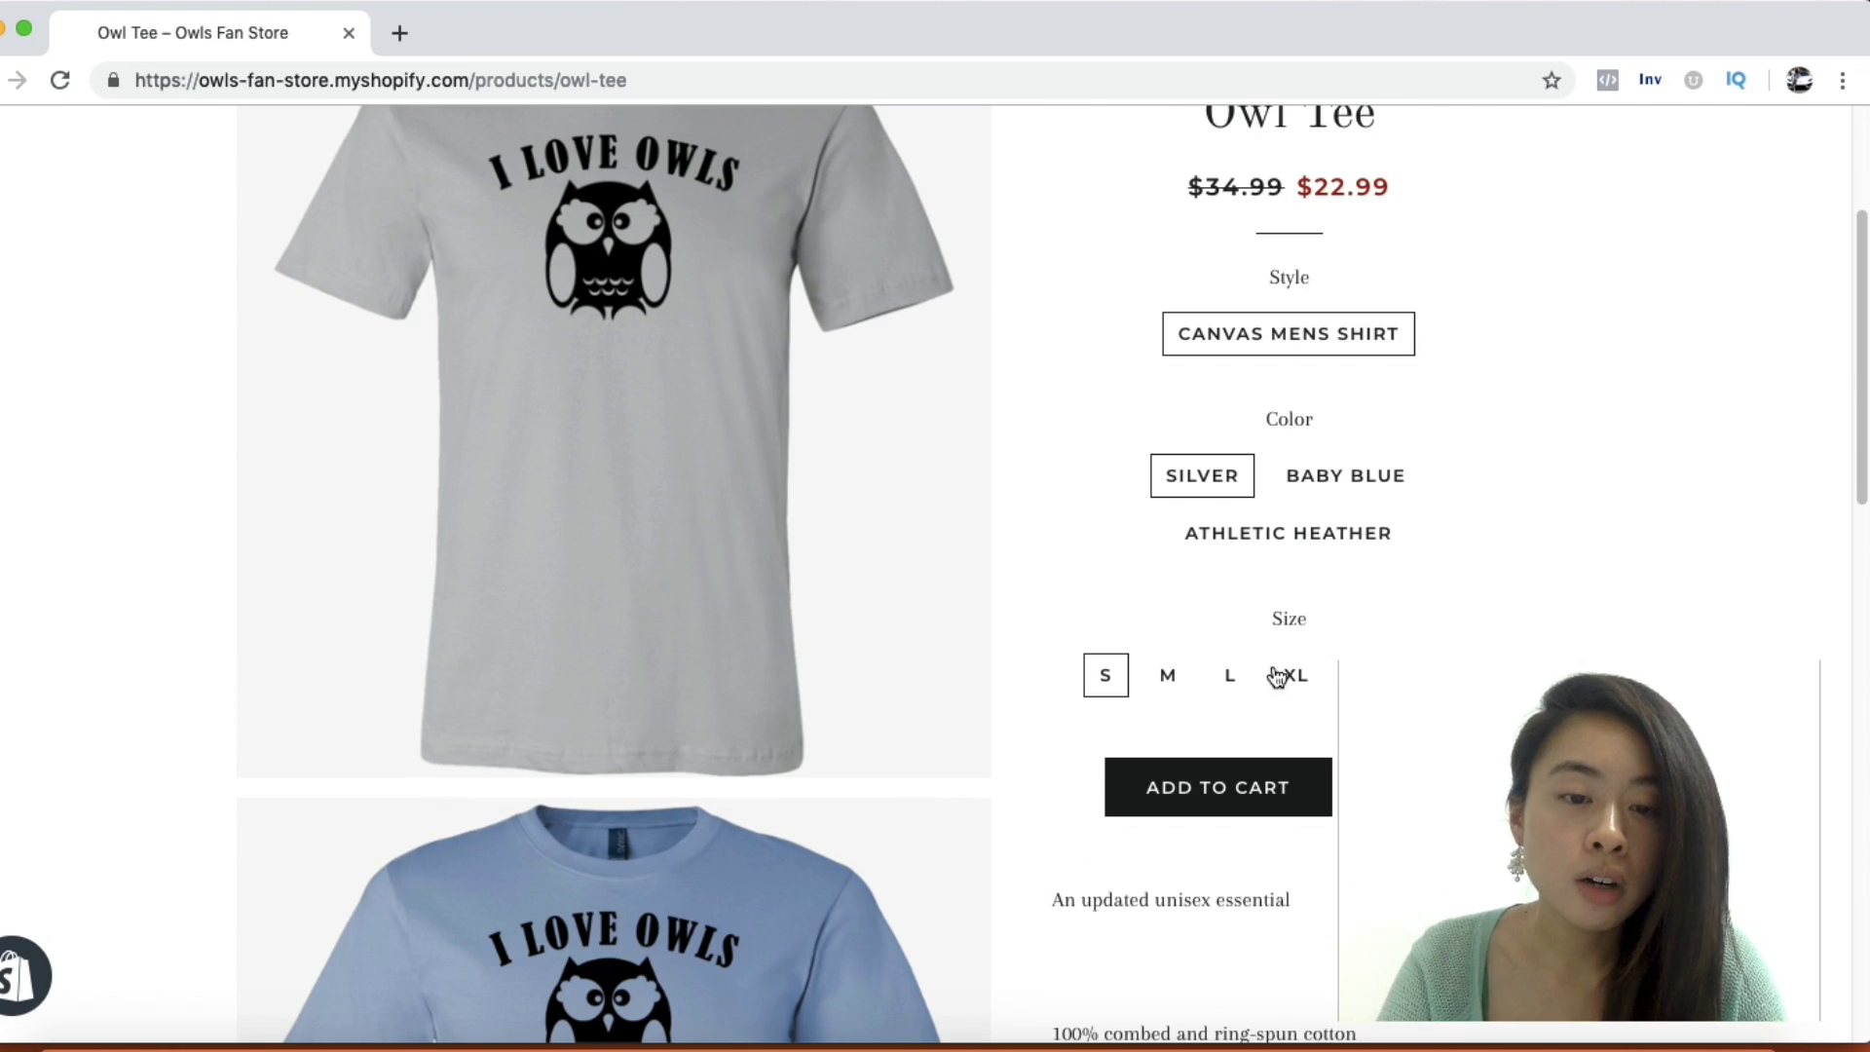
pyautogui.click(1283, 787)
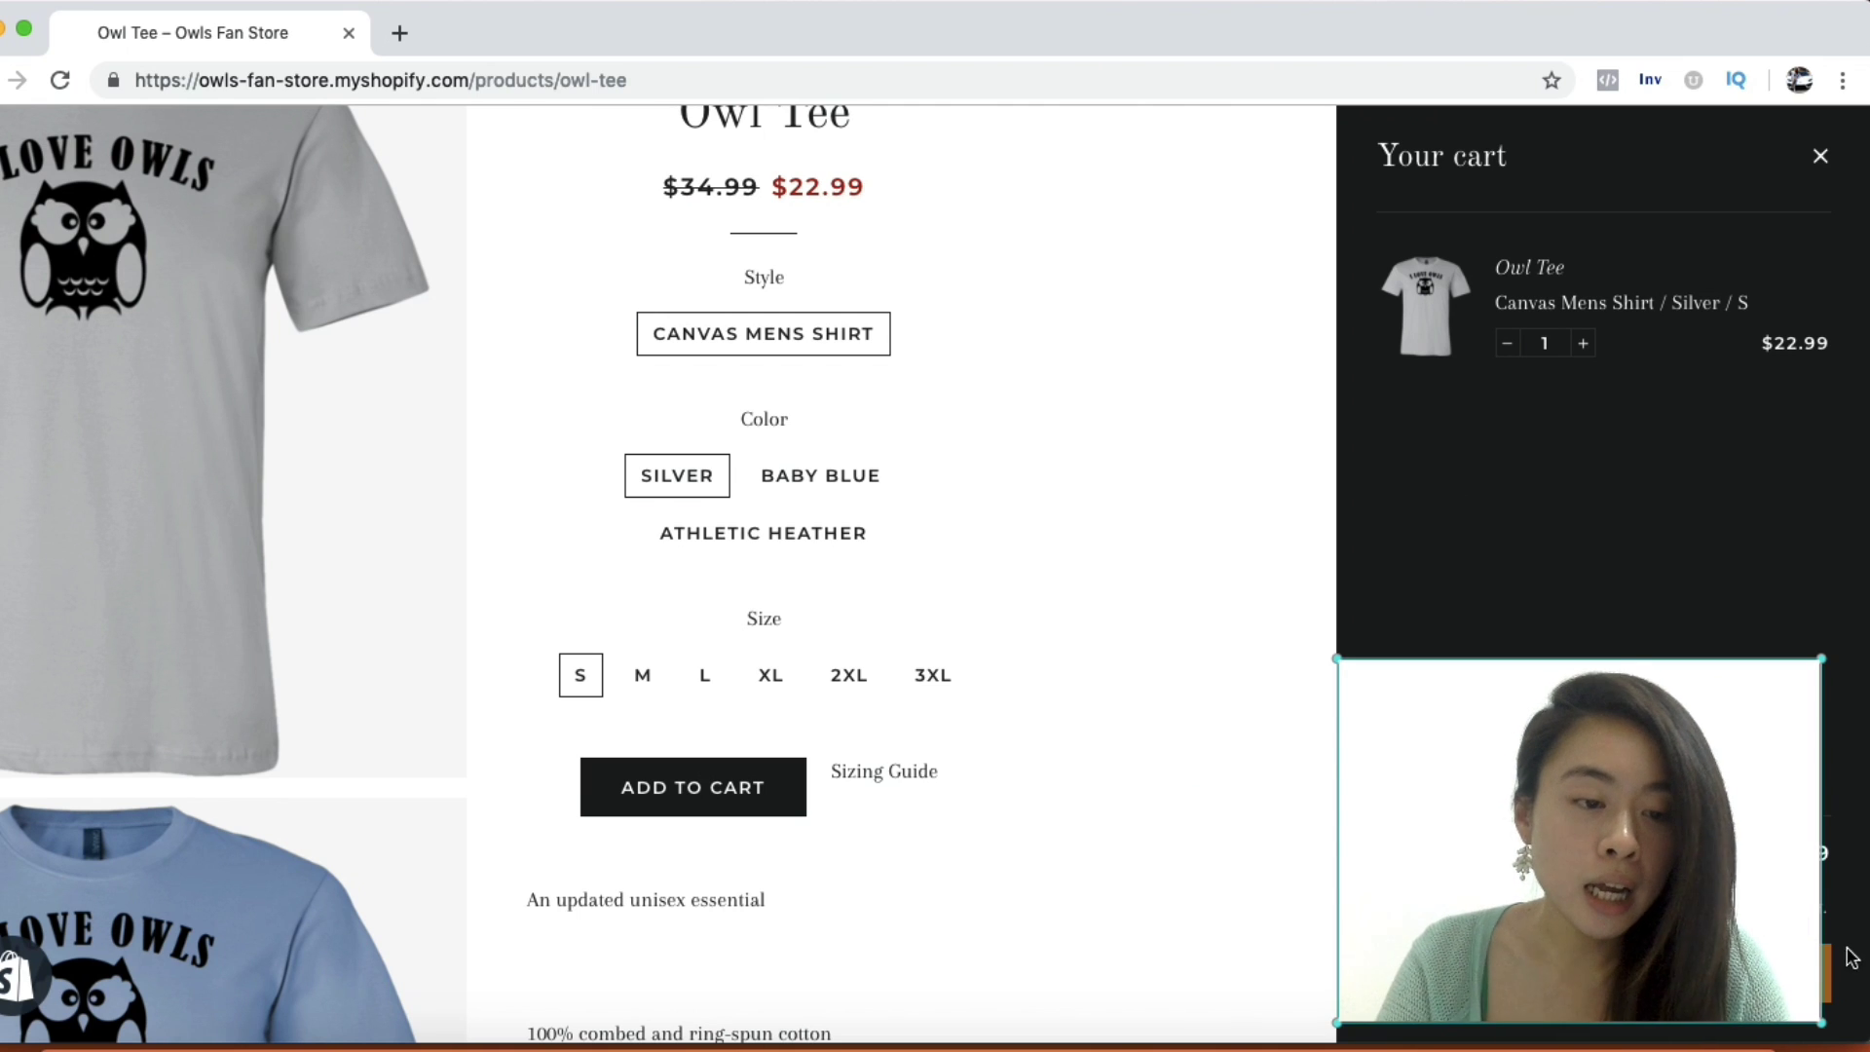
pyautogui.moveTo(1694, 891); pyautogui.dragTo(1690, 822)
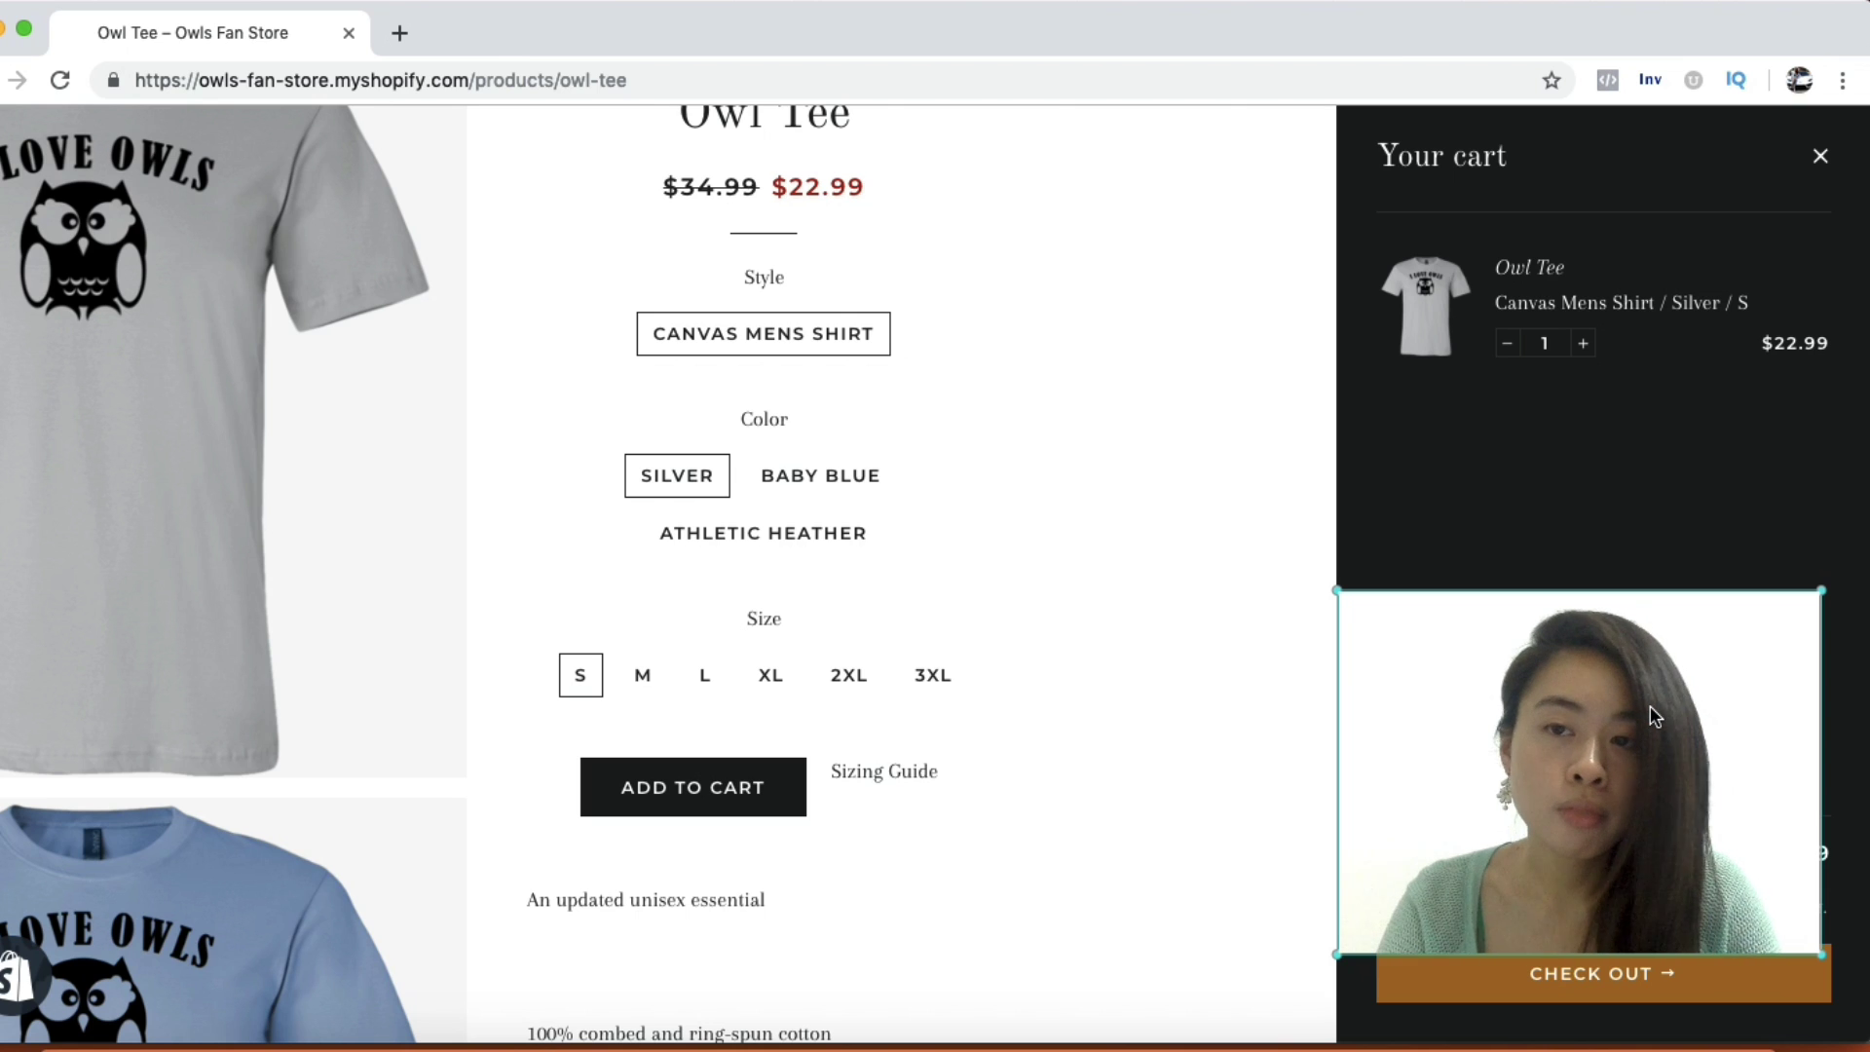
pyautogui.click(1719, 974)
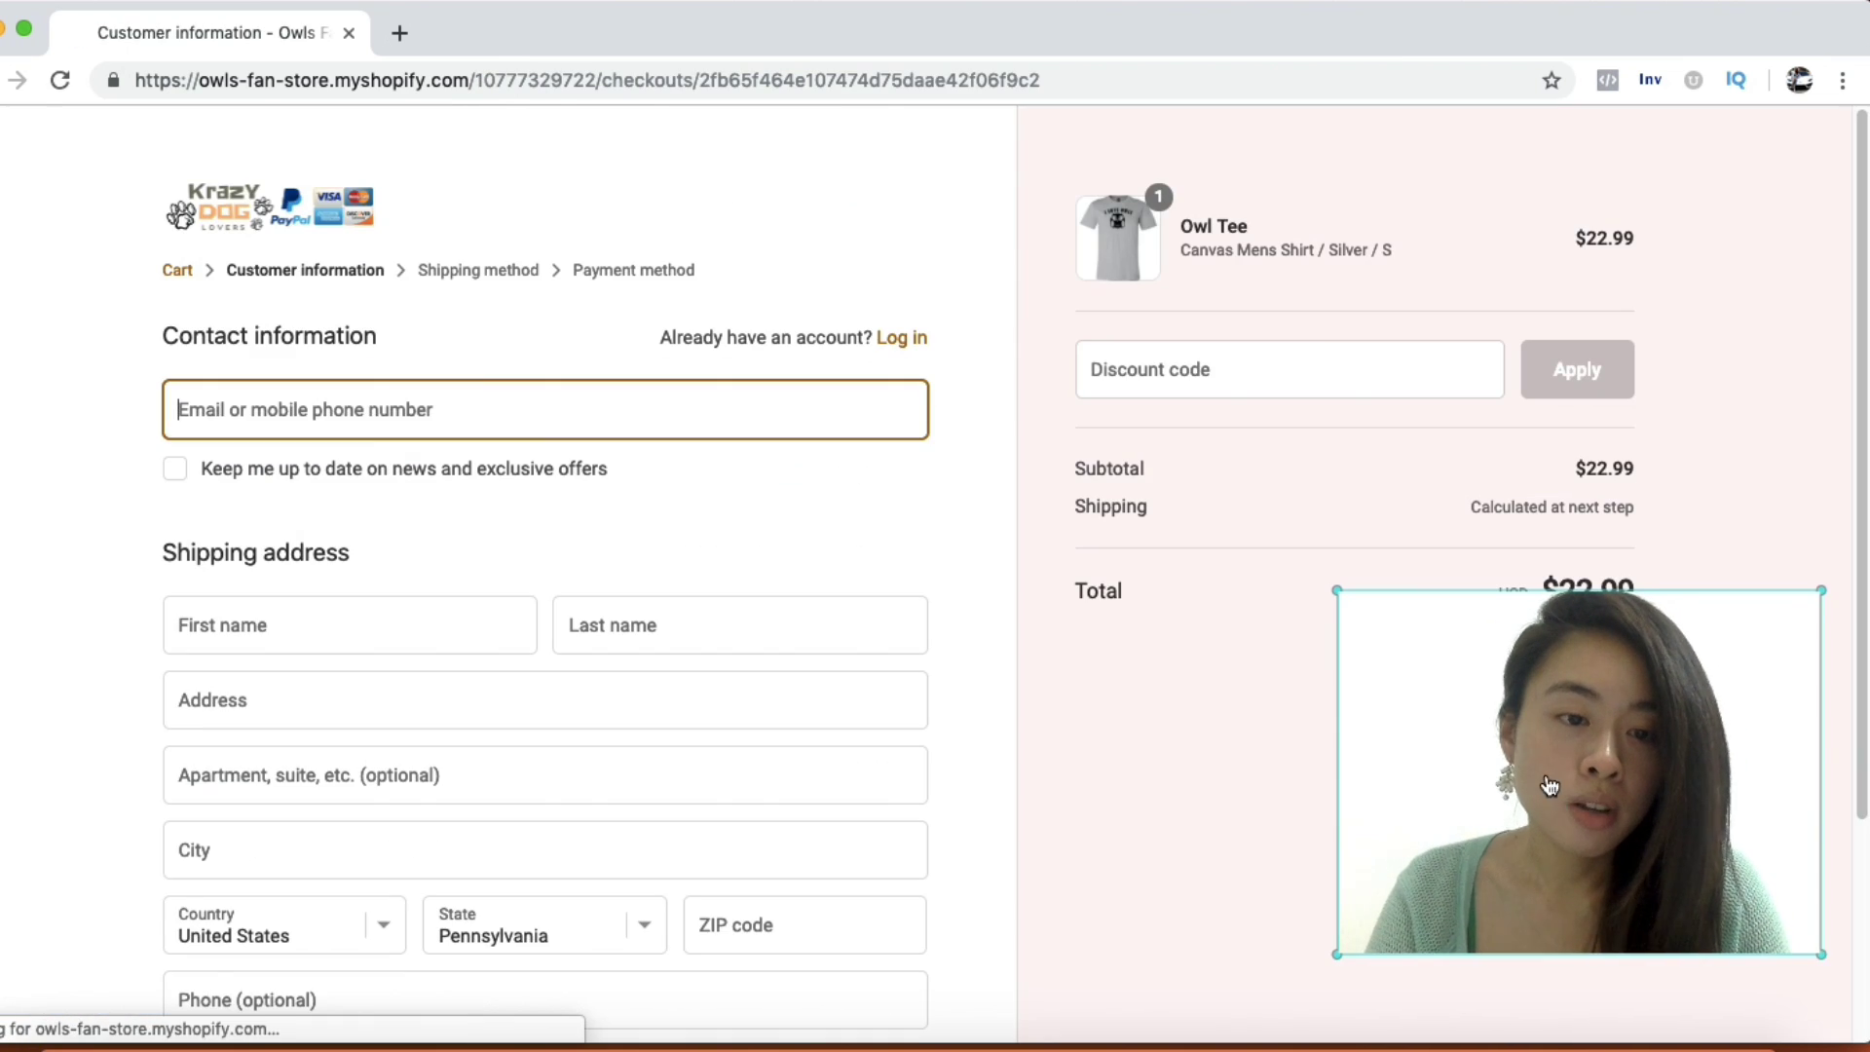
# Apply discount code SAVE15 at checkout, cutting the $22.99 order to $19.55
pyautogui.moveTo(1538, 780); pyautogui.dragTo(1538, 818)
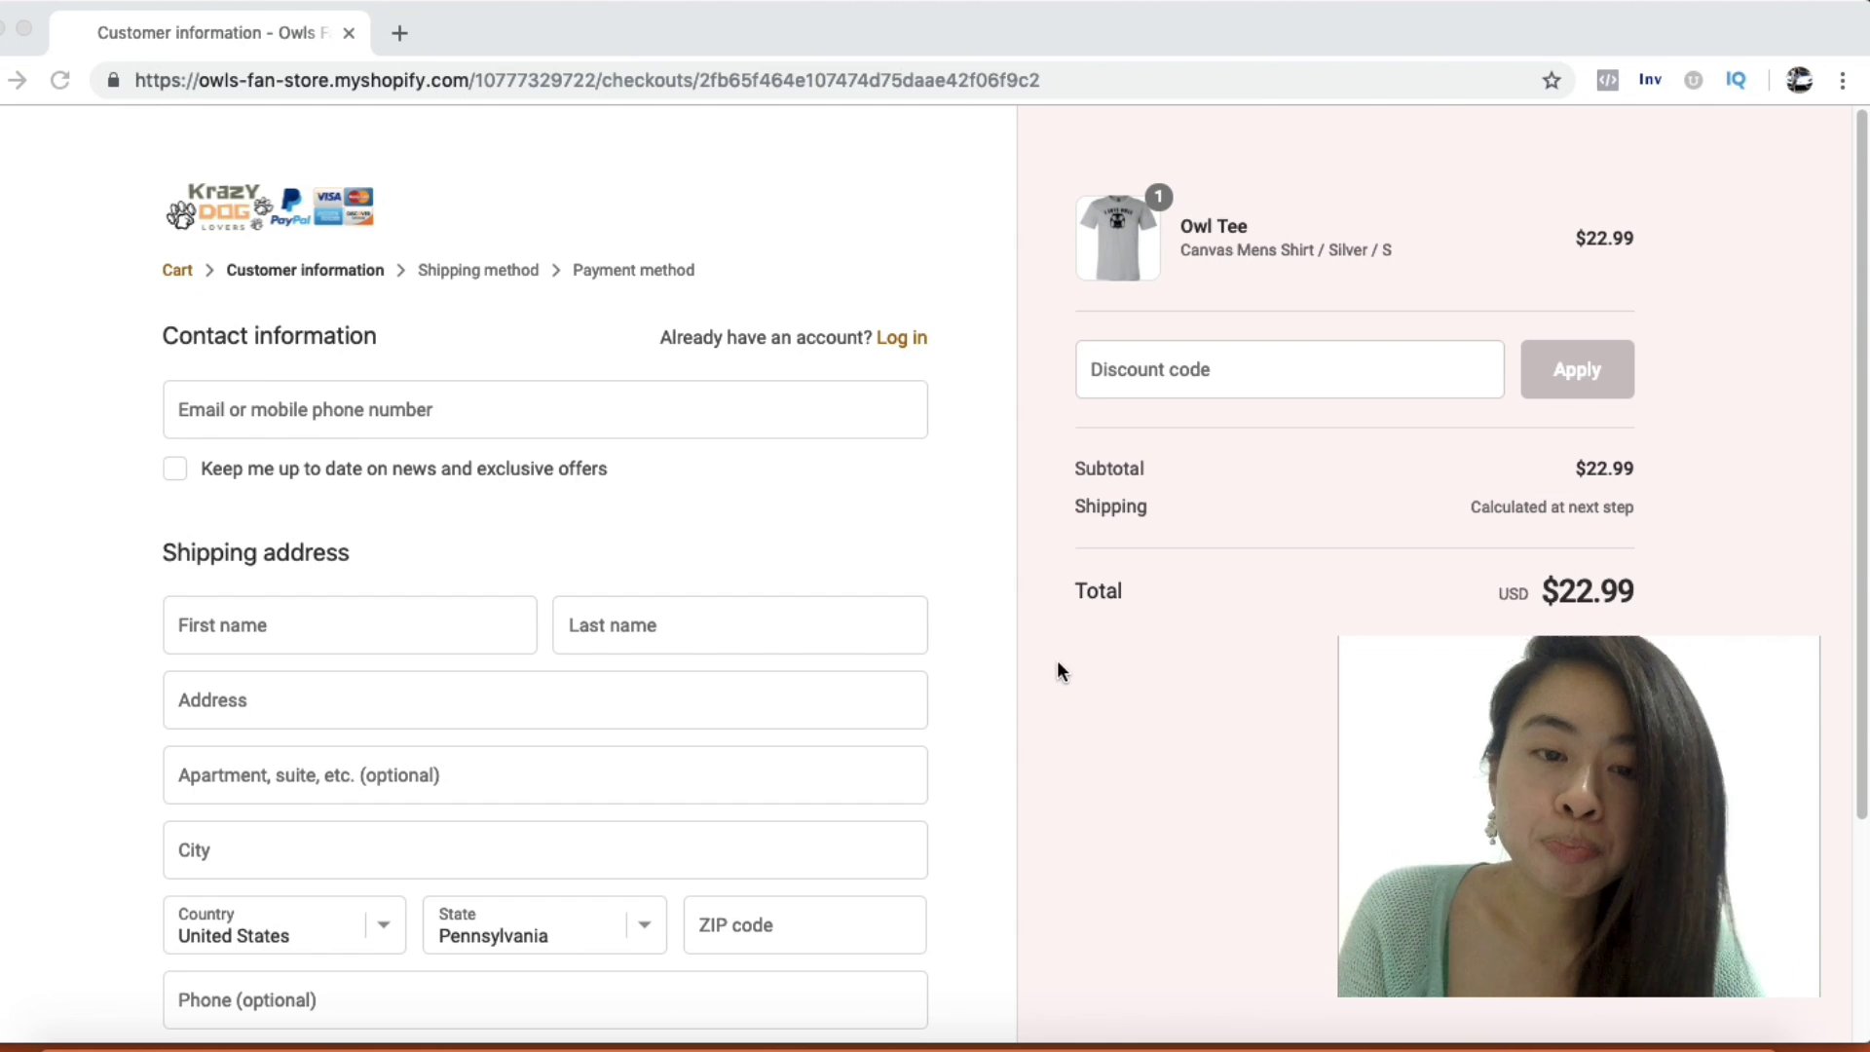
pyautogui.click(1167, 371)
pyautogui.click(1166, 371)
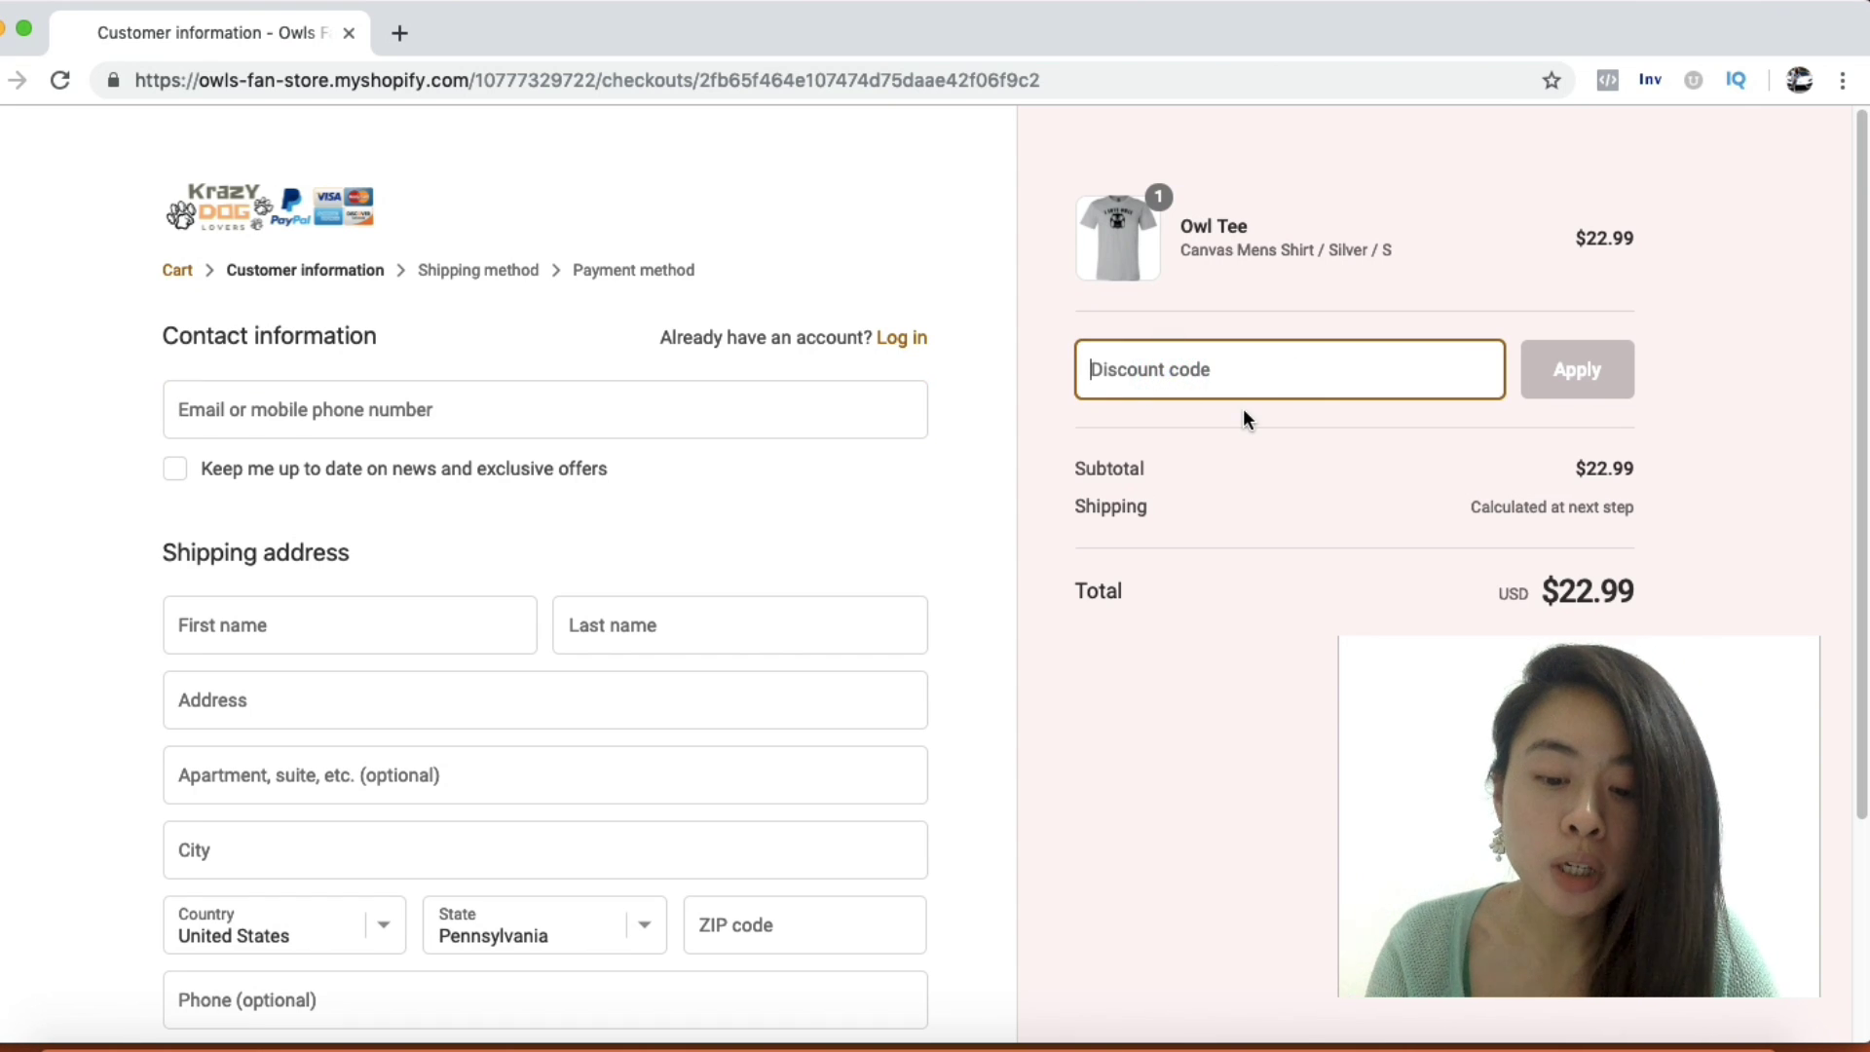
pyautogui.write('SAVE15')
pyautogui.click(1569, 375)
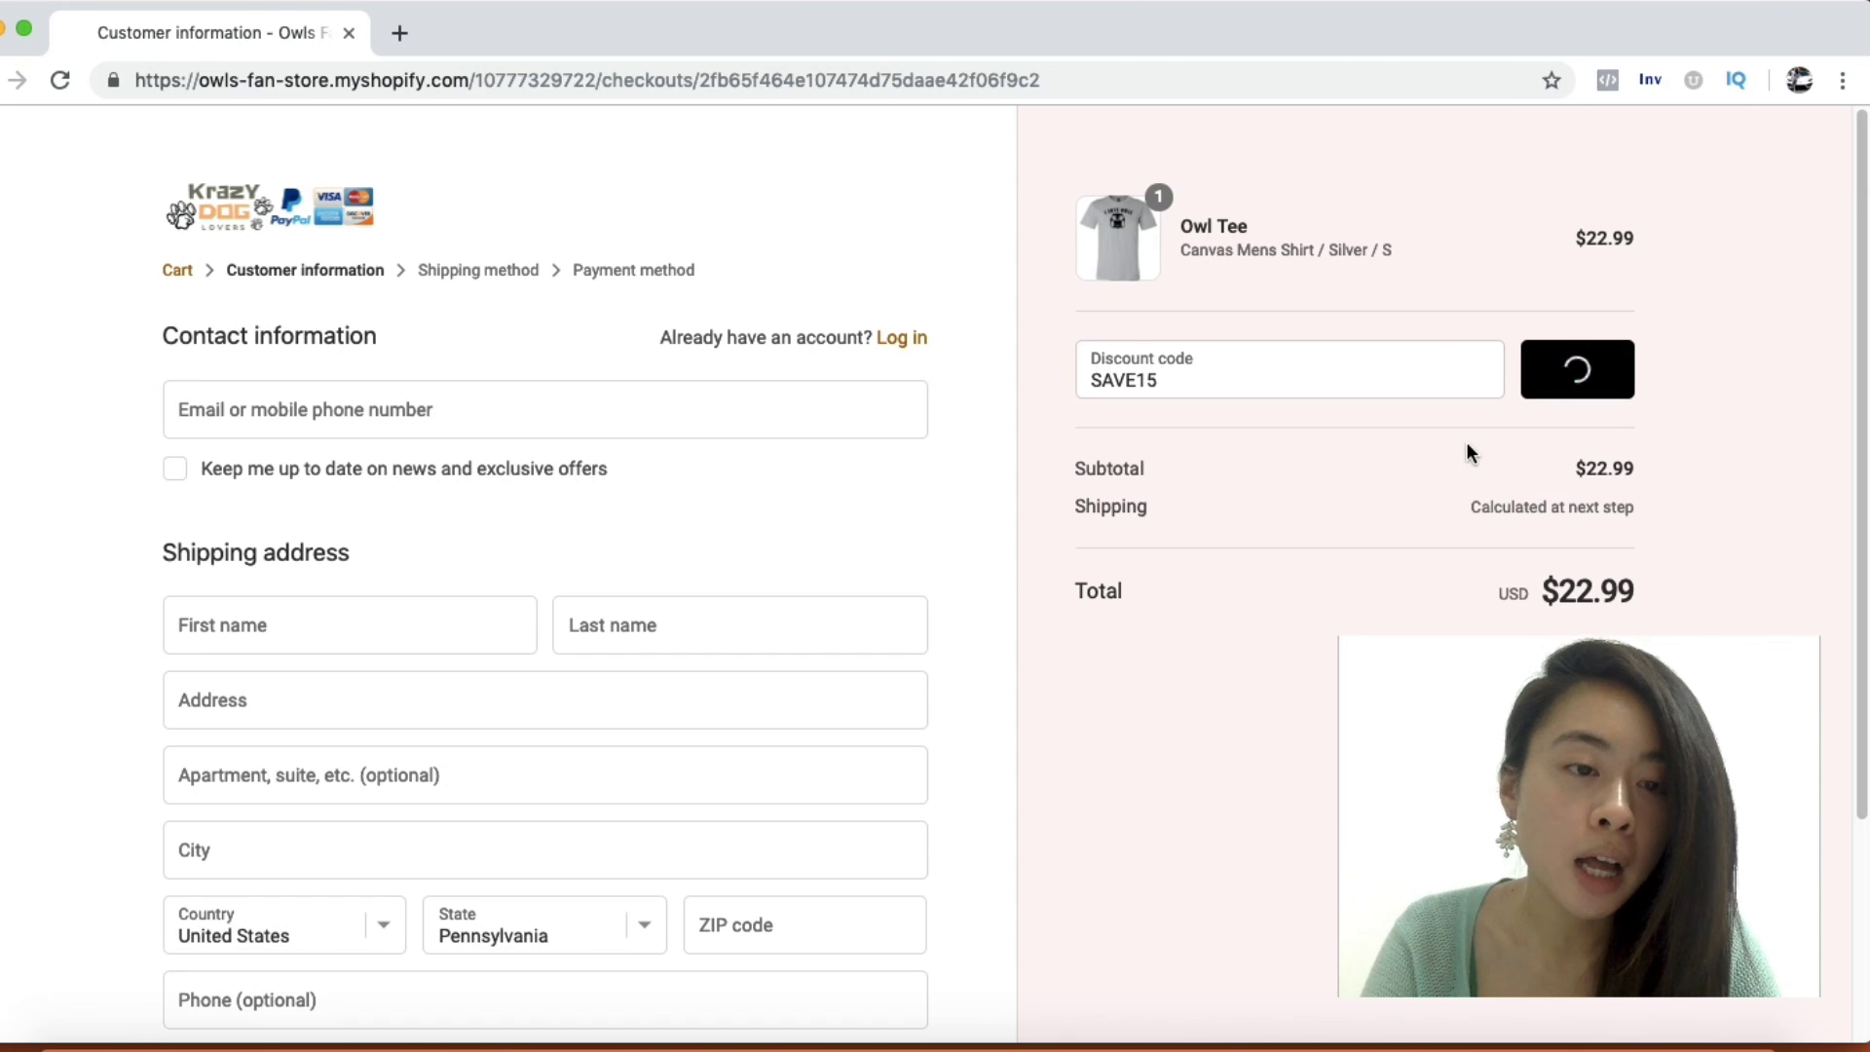
# Highlight the order summary lines and go back to the Owl Tee product page
pyautogui.moveTo(1589, 721); pyautogui.dragTo(104, 718)
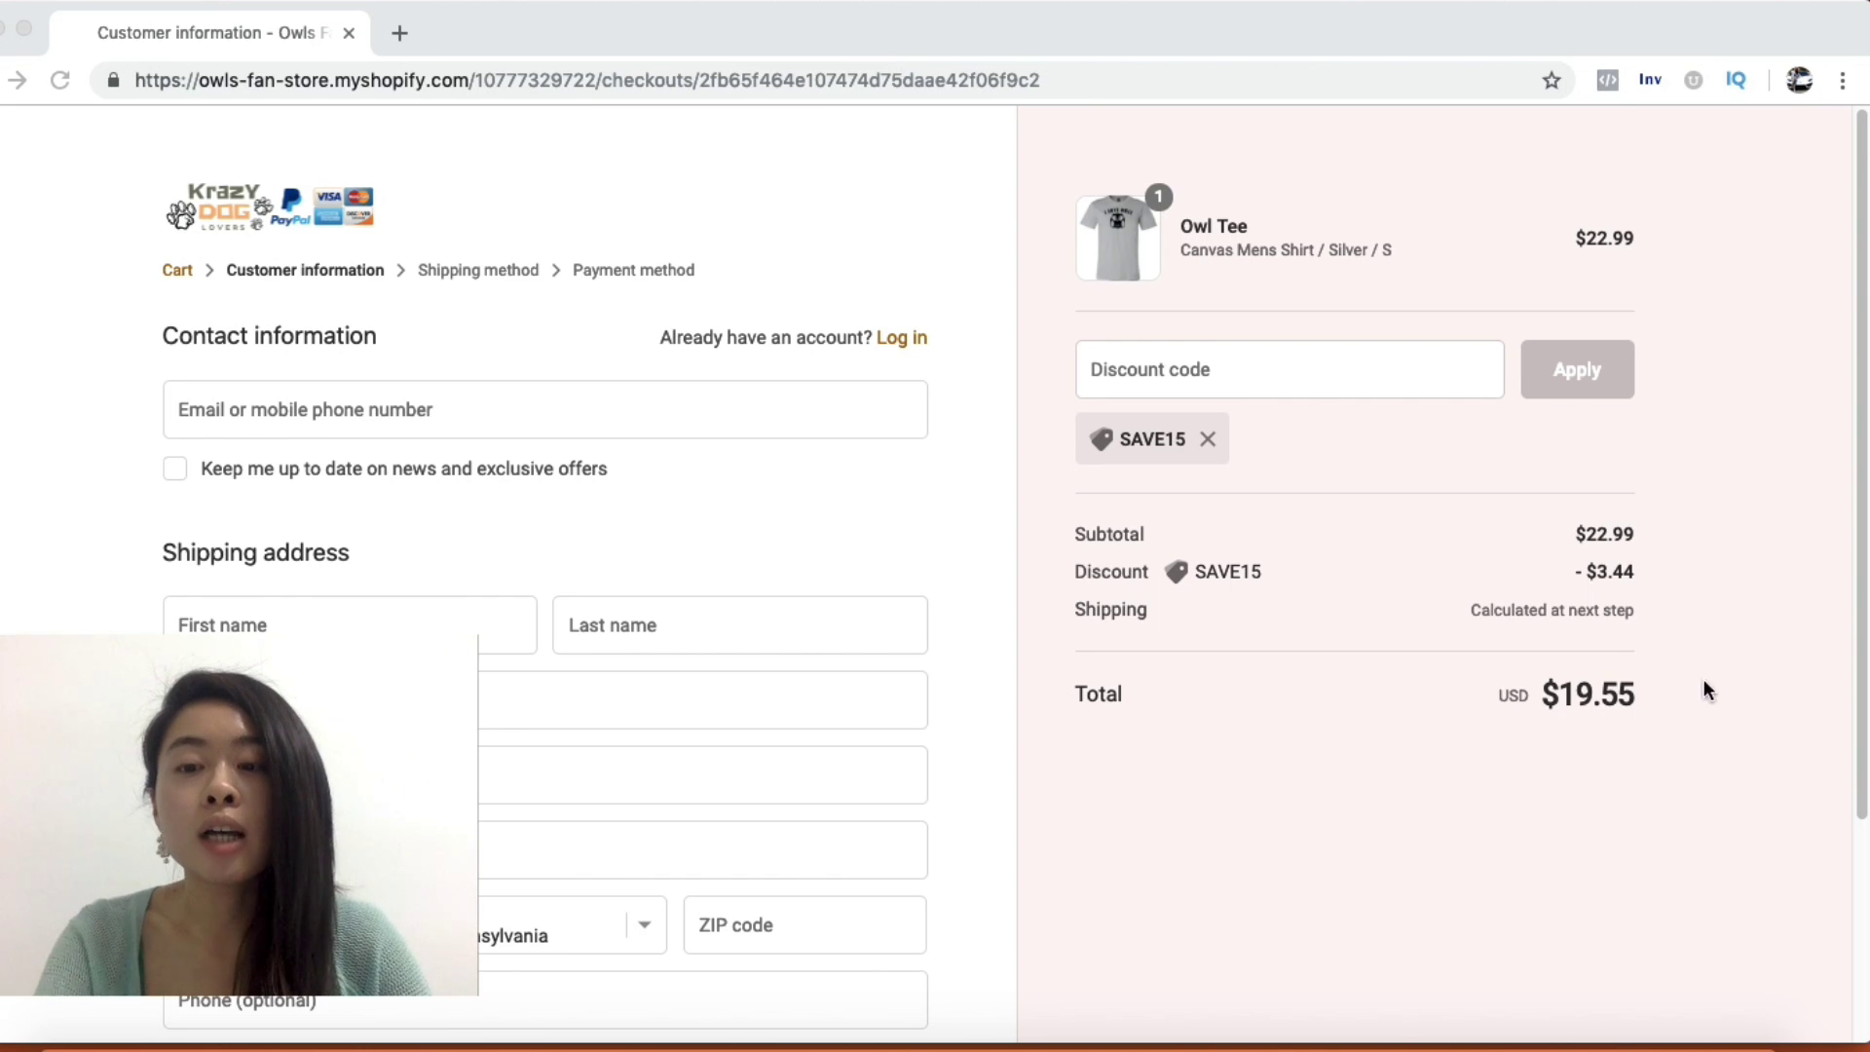
pyautogui.moveTo(331, 838); pyautogui.dragTo(1619, 857)
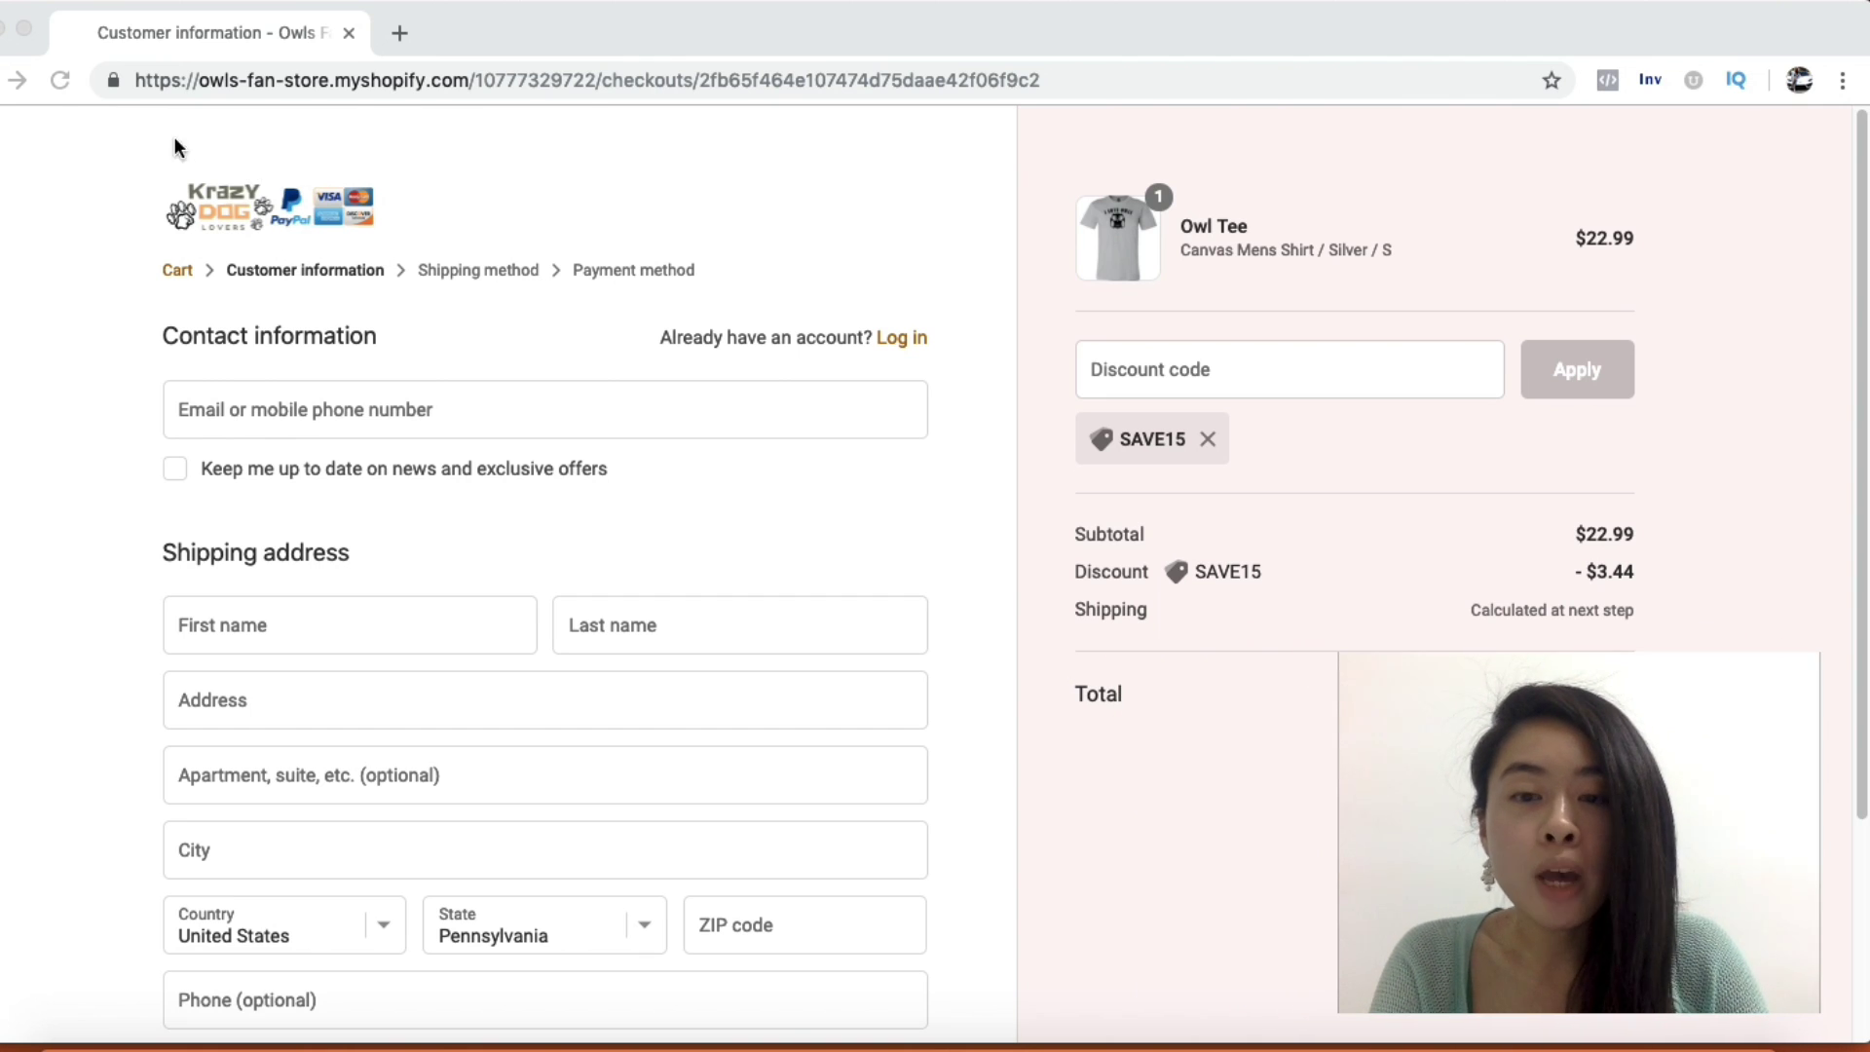
pyautogui.click(5, 80)
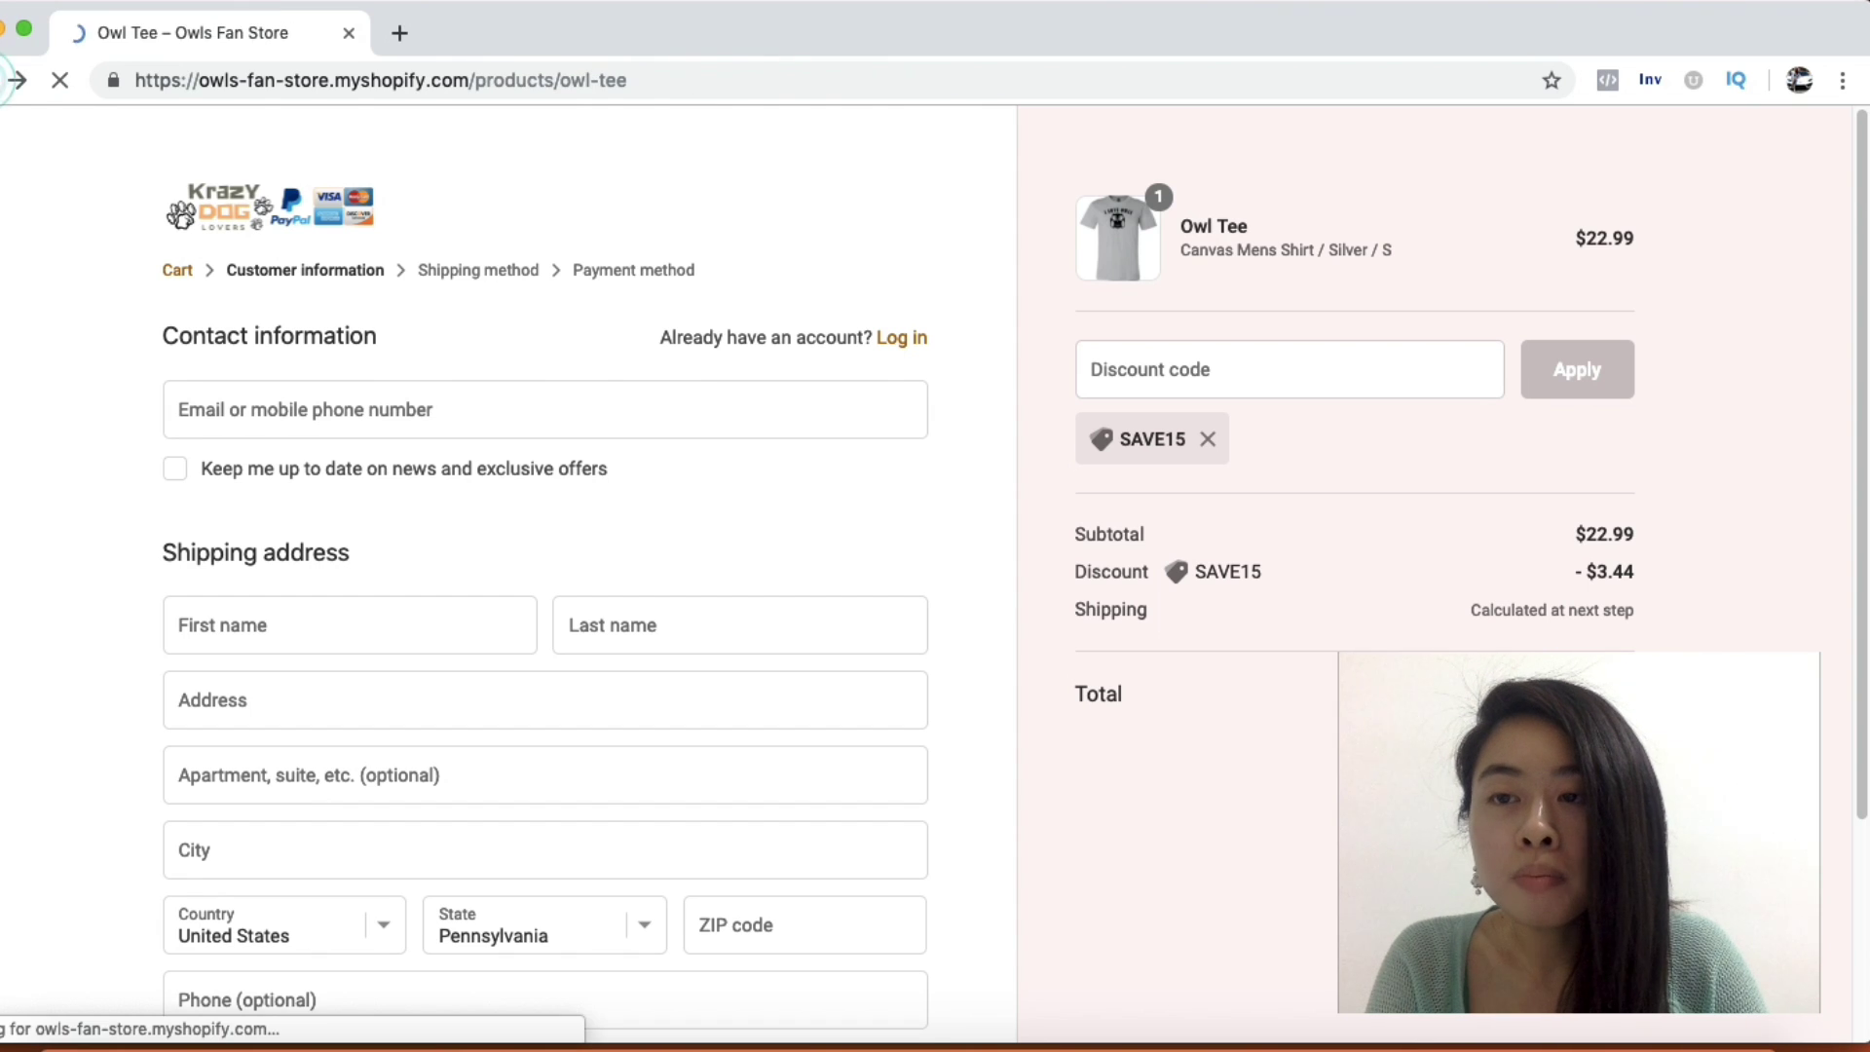
# Return to the Owls Fan Store homepage and highlight the '15% COUPON' signup heading
pyautogui.scroll(-7, 424, 526)
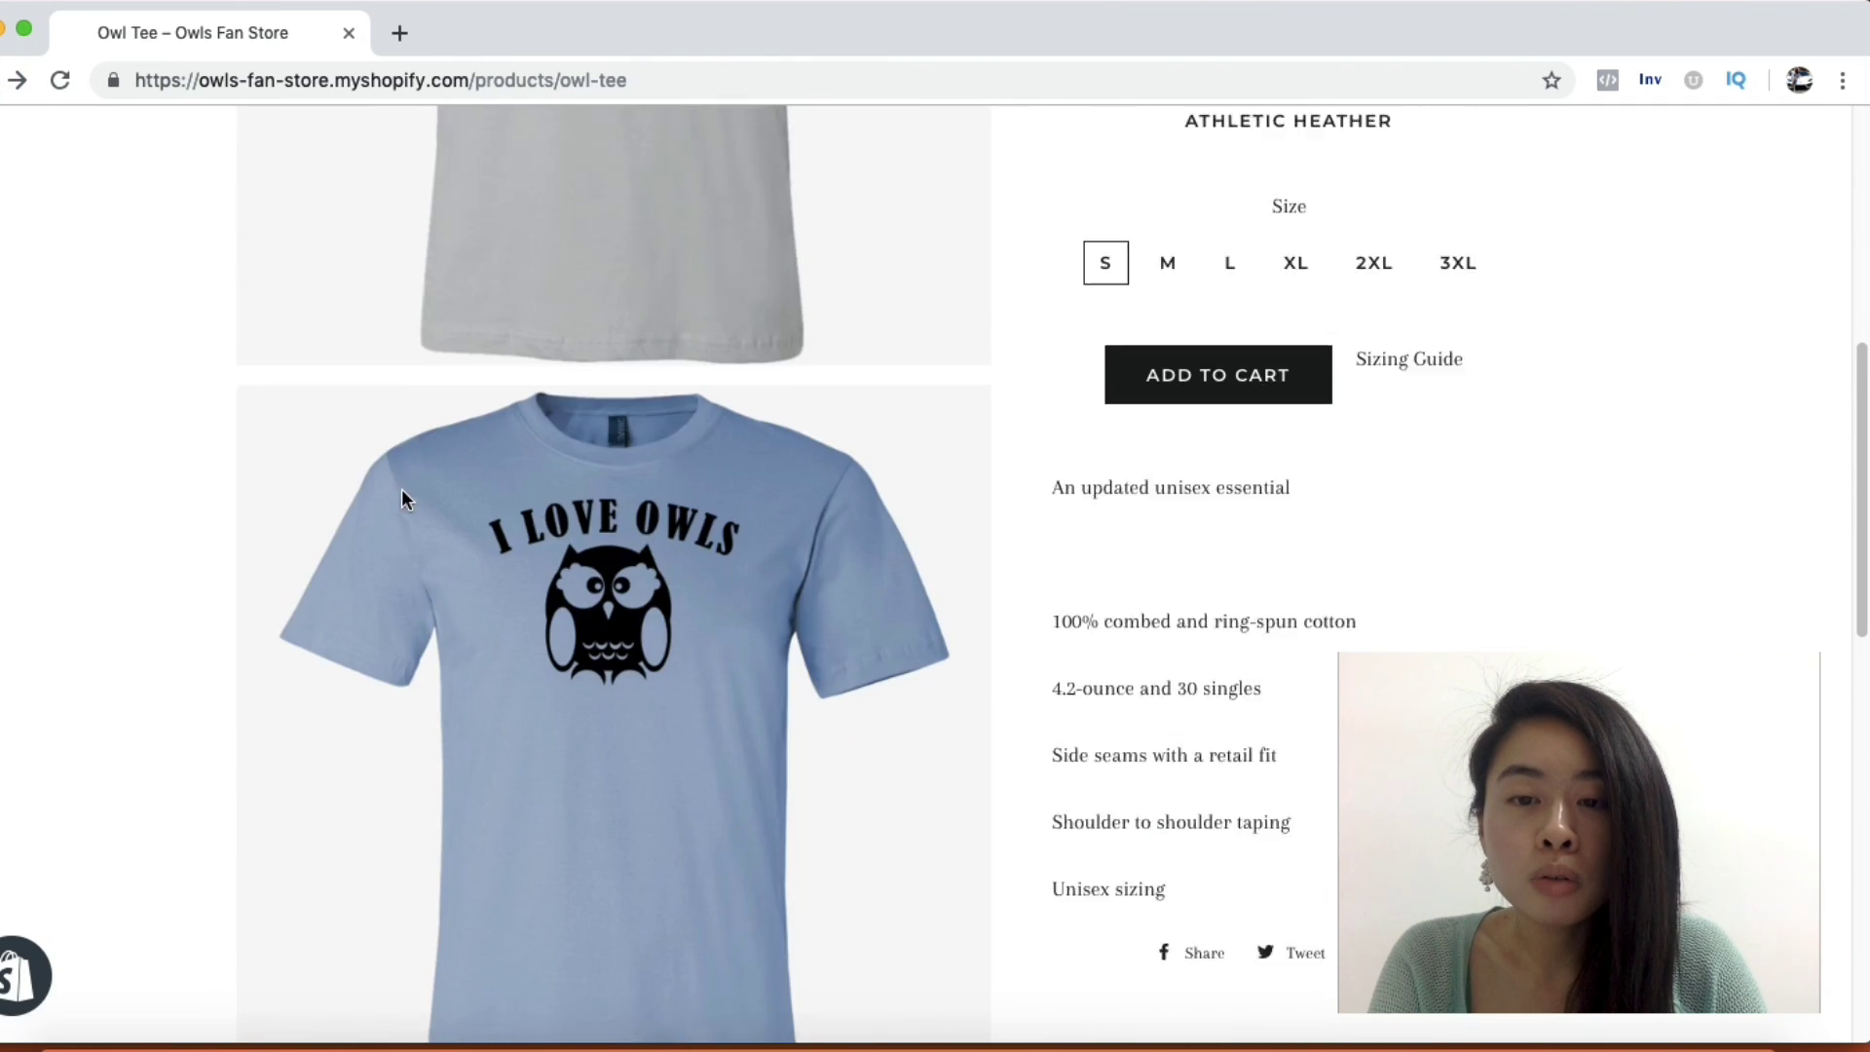
pyautogui.scroll(7, 406, 500)
pyautogui.click(305, 199)
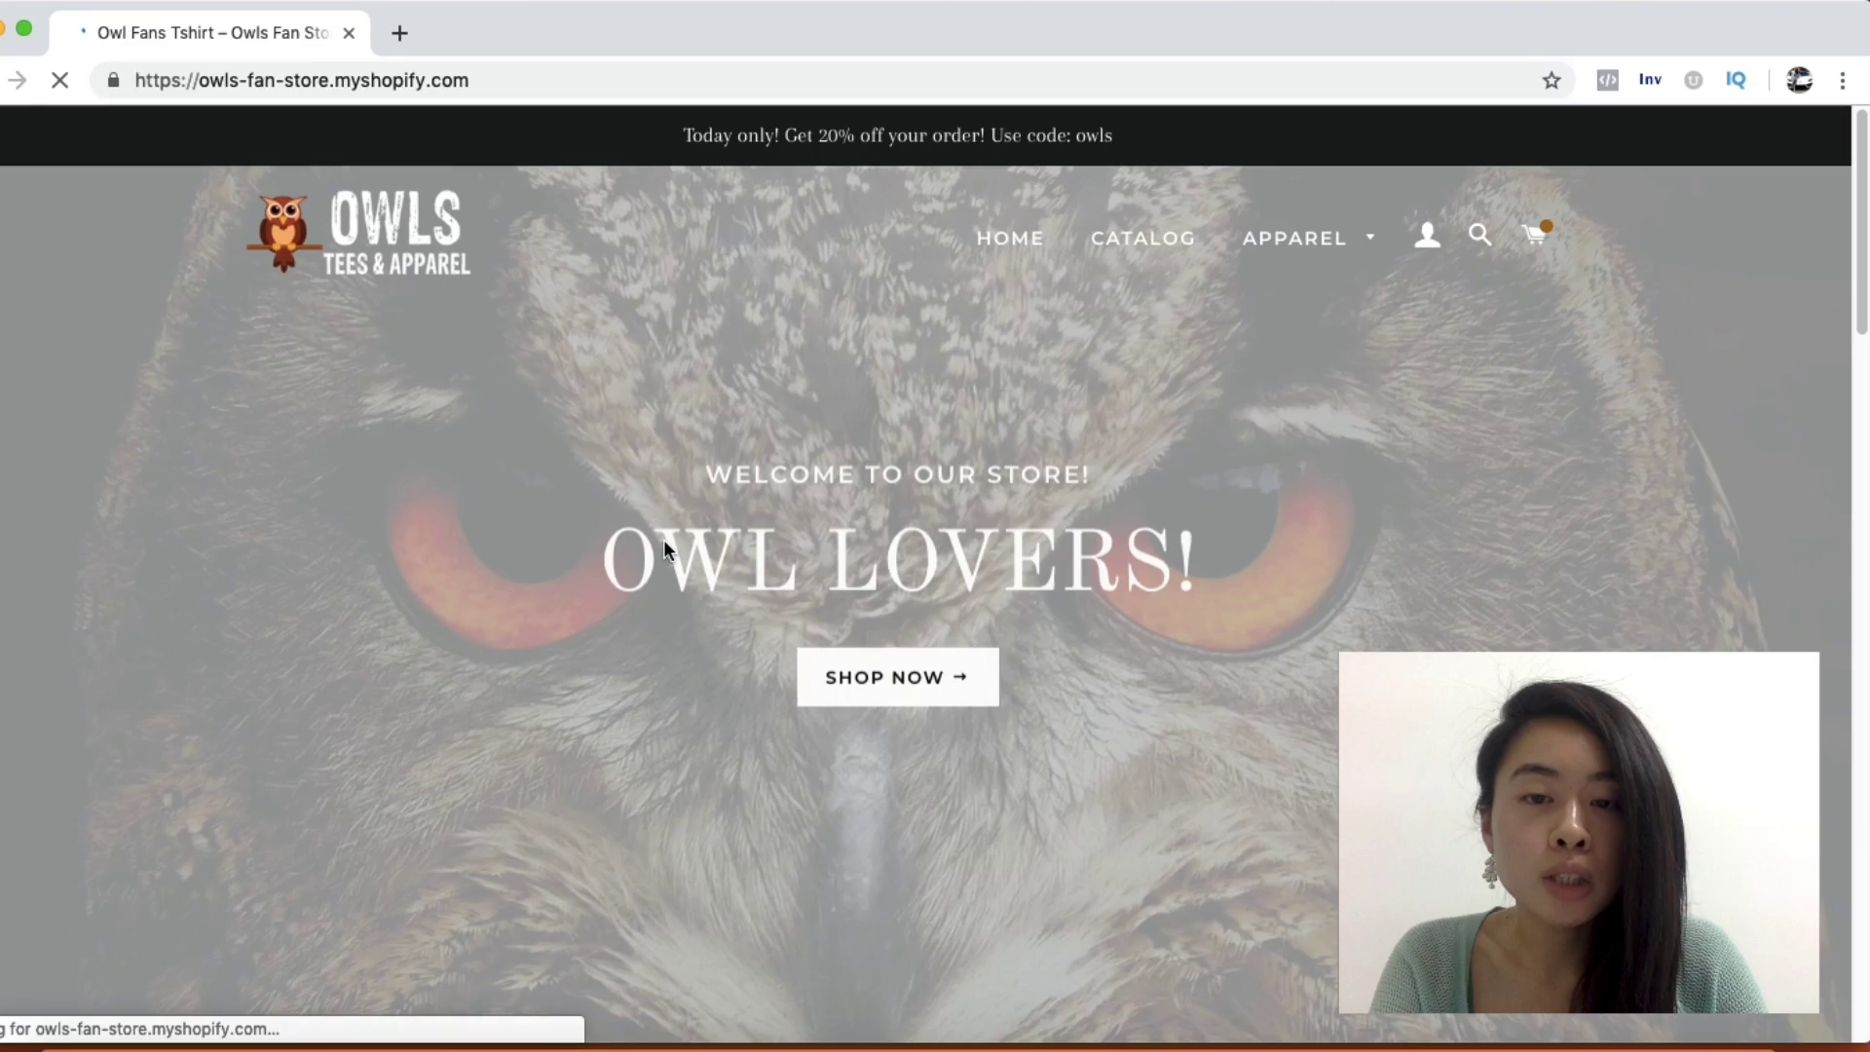
pyautogui.scroll(-20, 663, 555)
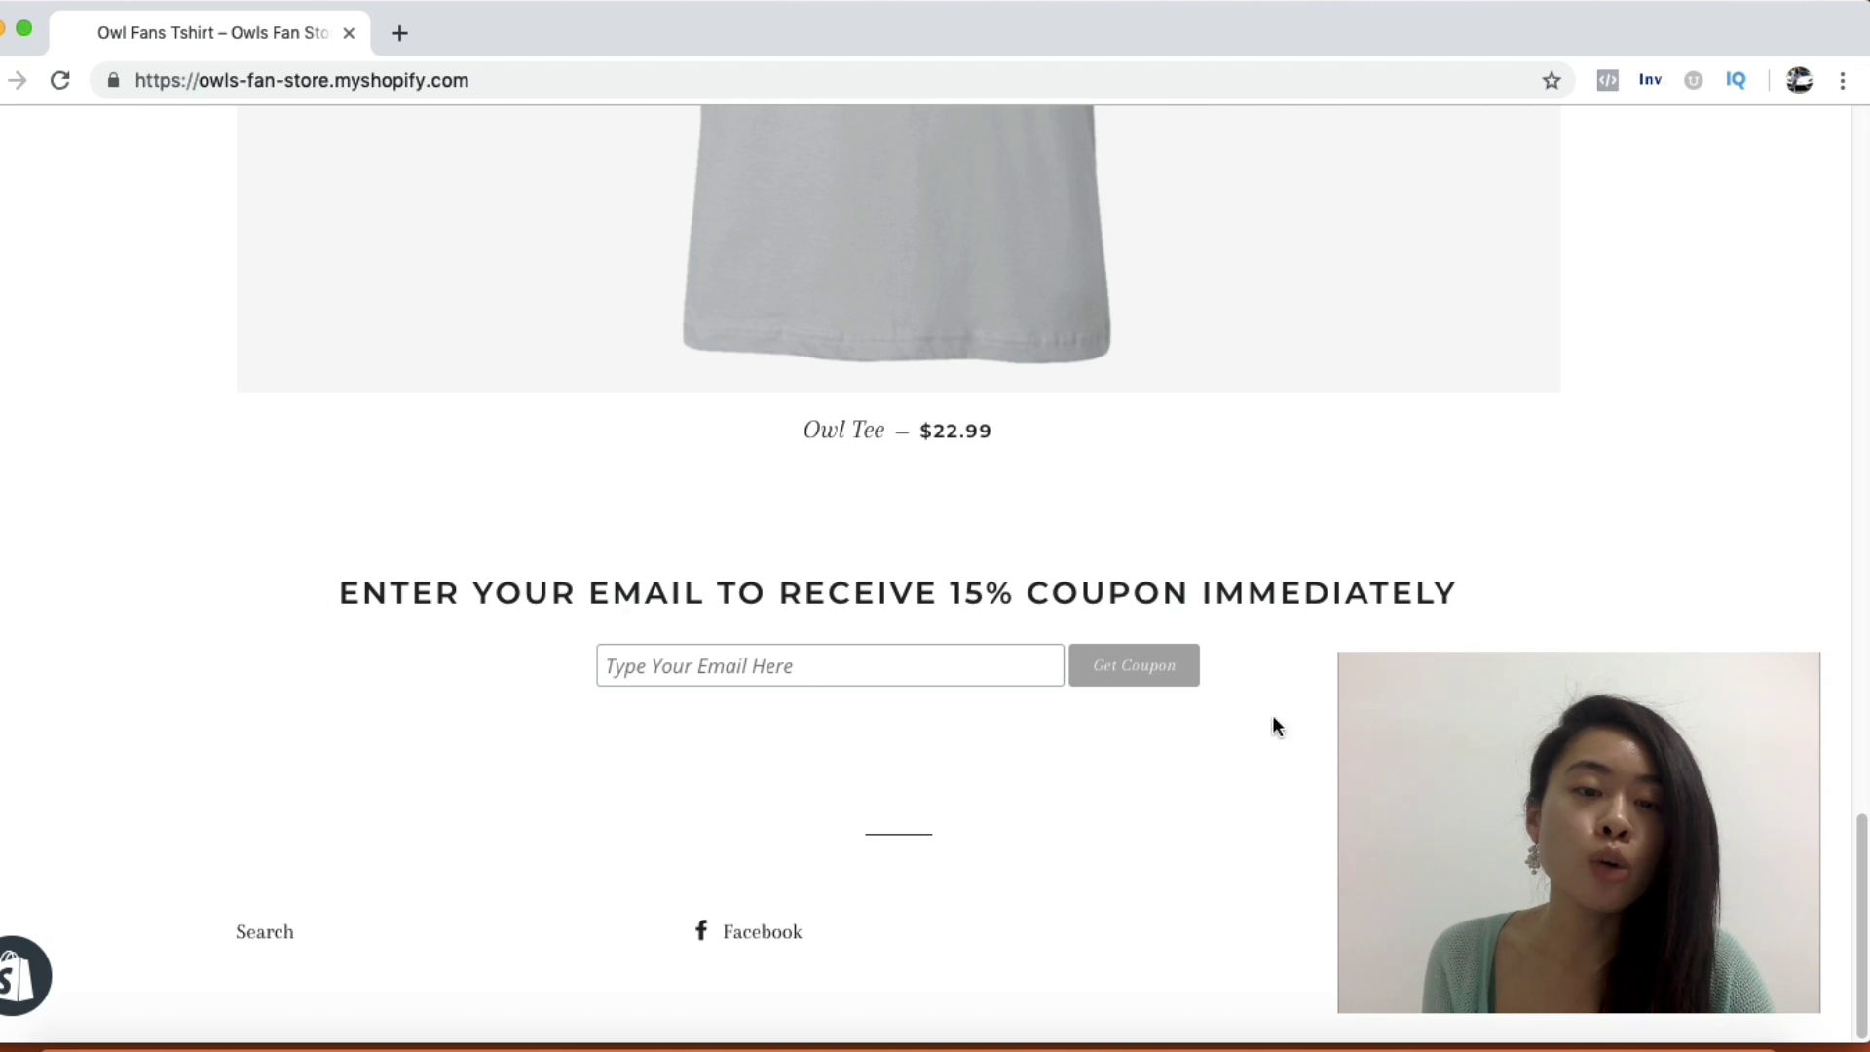
pyautogui.moveTo(950, 592); pyautogui.dragTo(1192, 592)
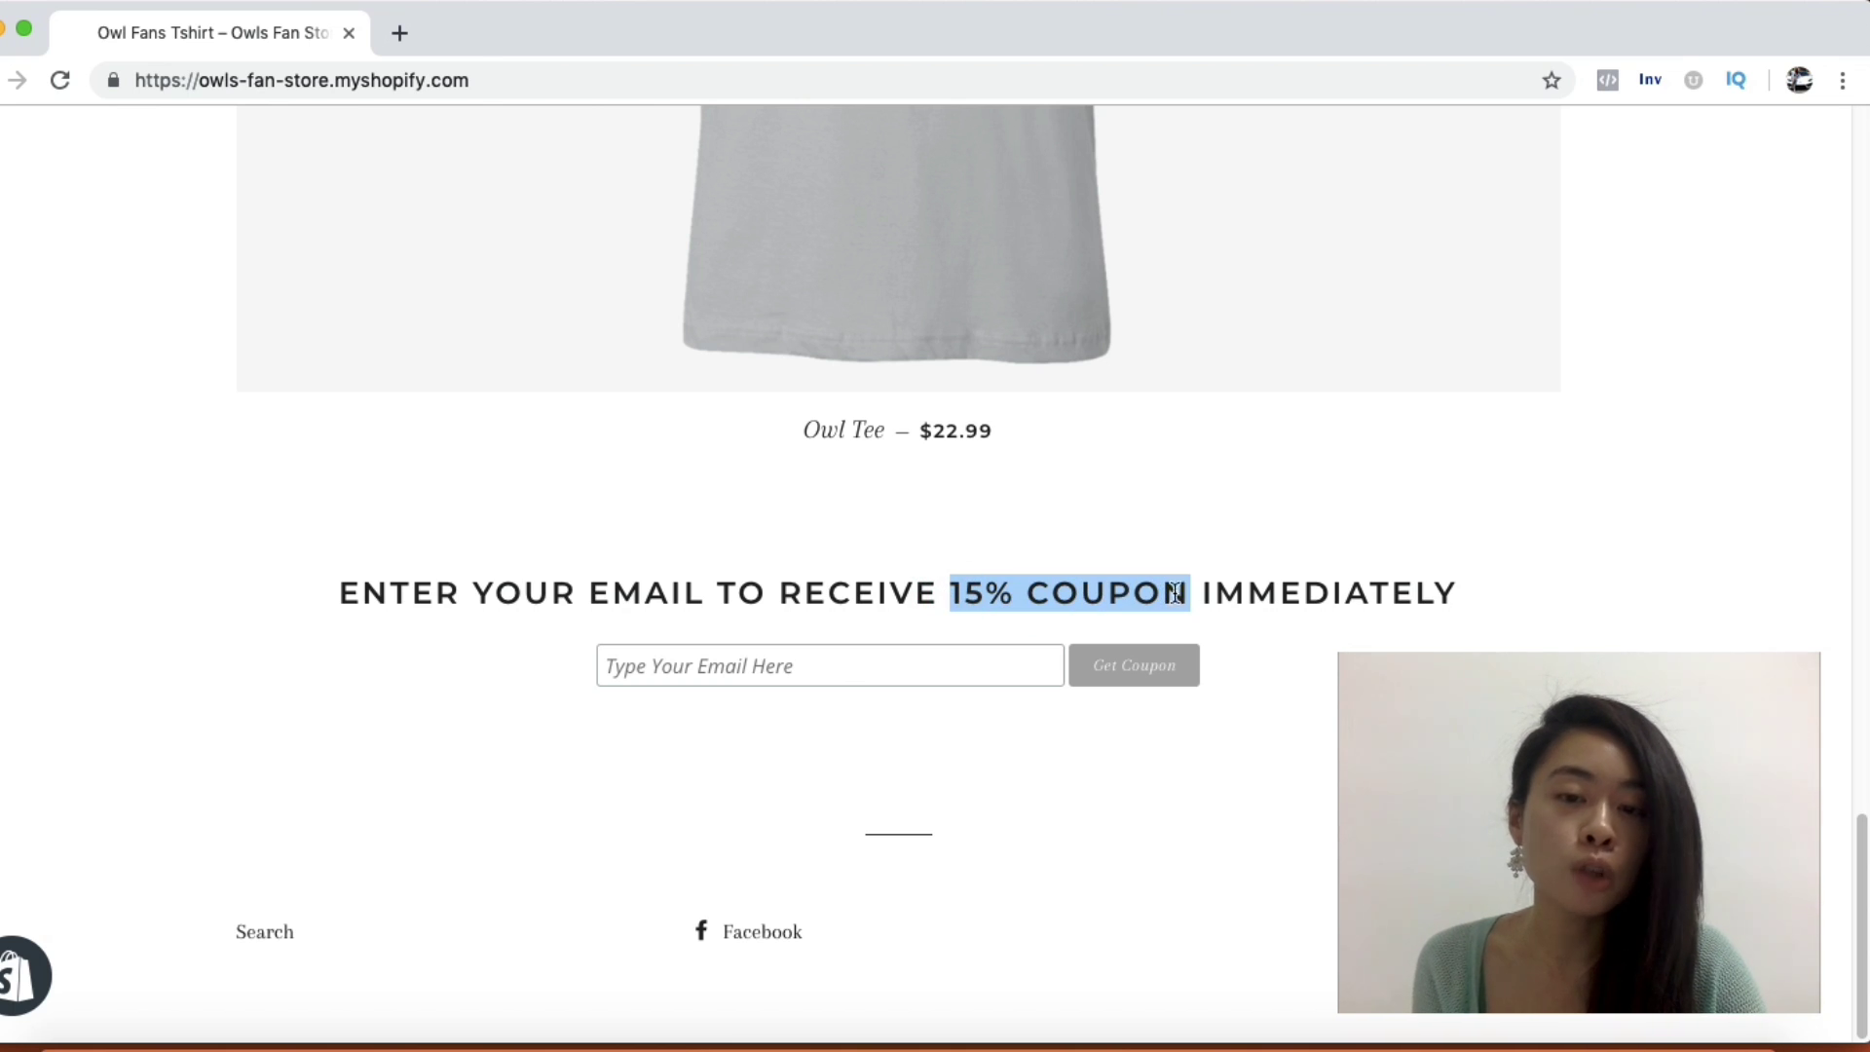